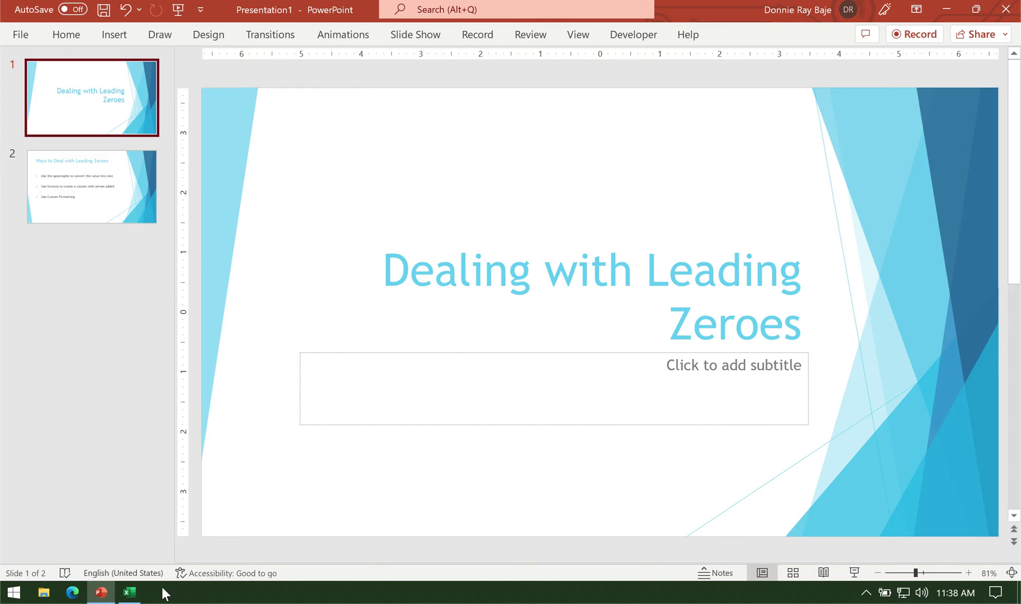
Switch to Excel and retype A2 as 0034017, which reverts to 34017 without the zeros.
{"action": "left_click", "coordinate": [140, 595]}
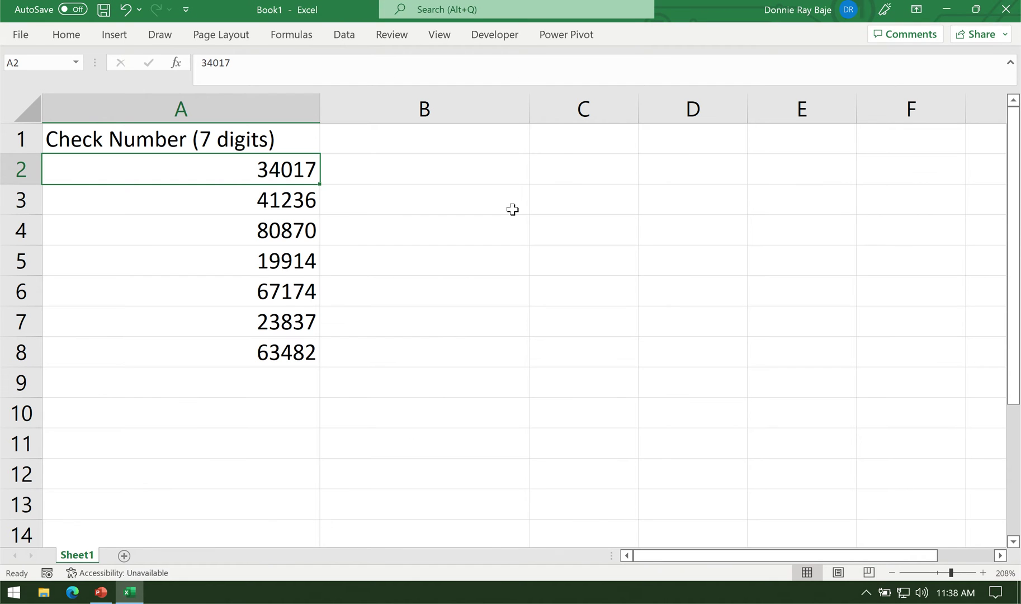
{"action": "double_click", "coordinate": [256, 169]}
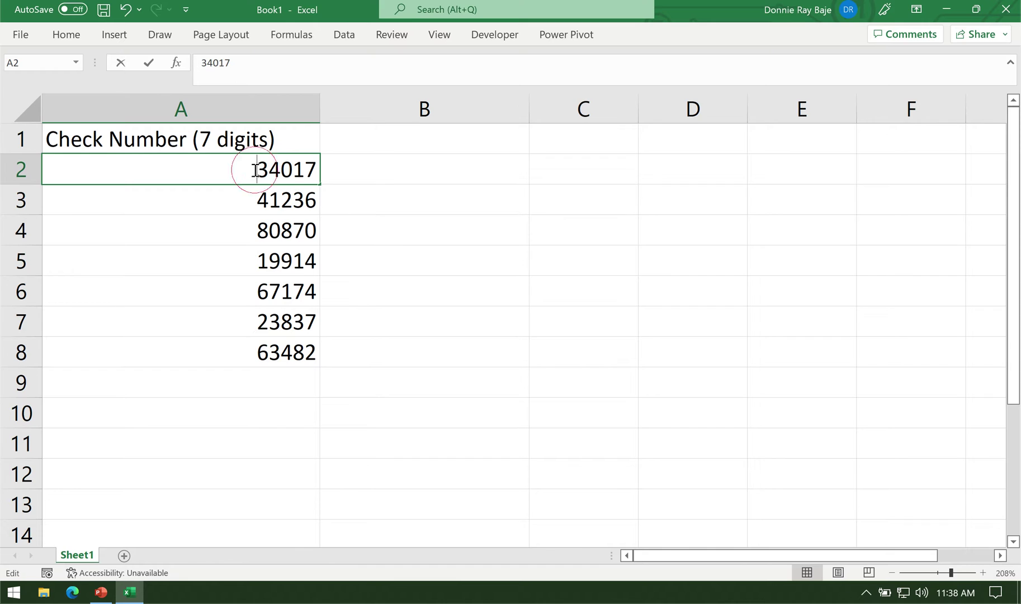
{"action": "type", "text": "00"}
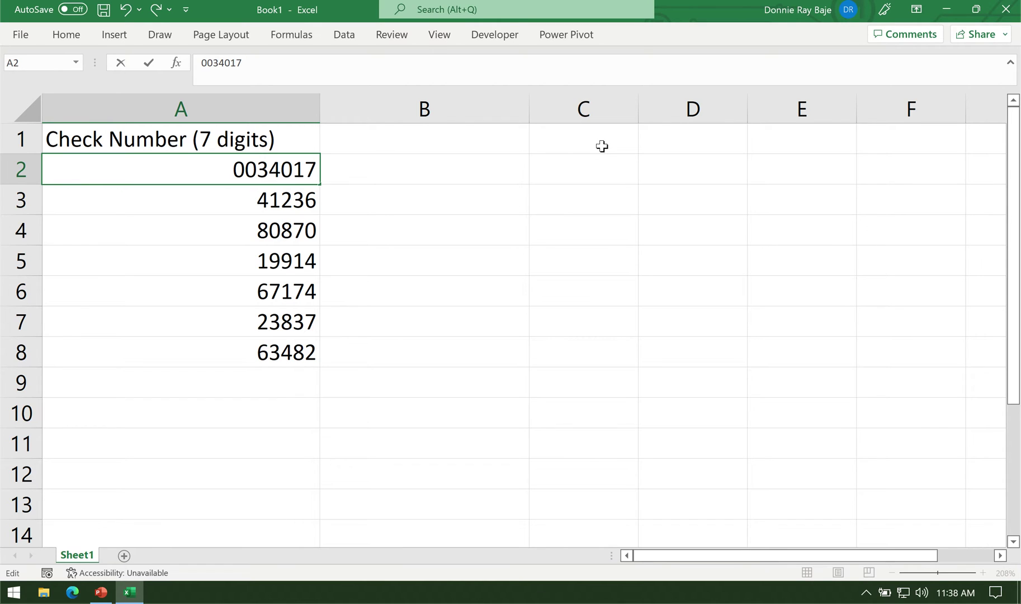
{"action": "key", "text": "Return"}
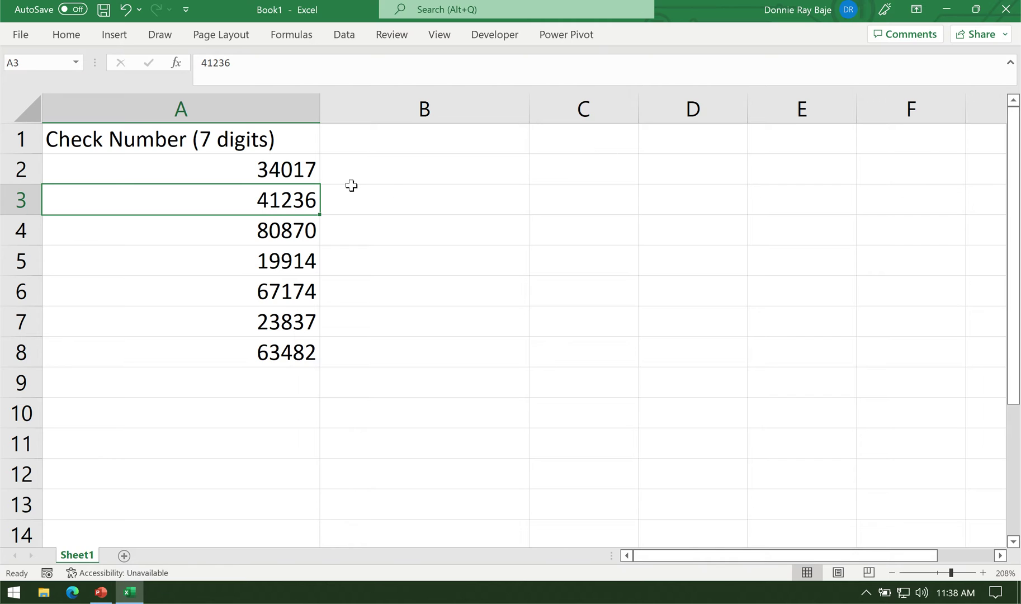
{"action": "left_click_drag", "start_coordinate": [304, 169], "coordinate": [286, 352]}
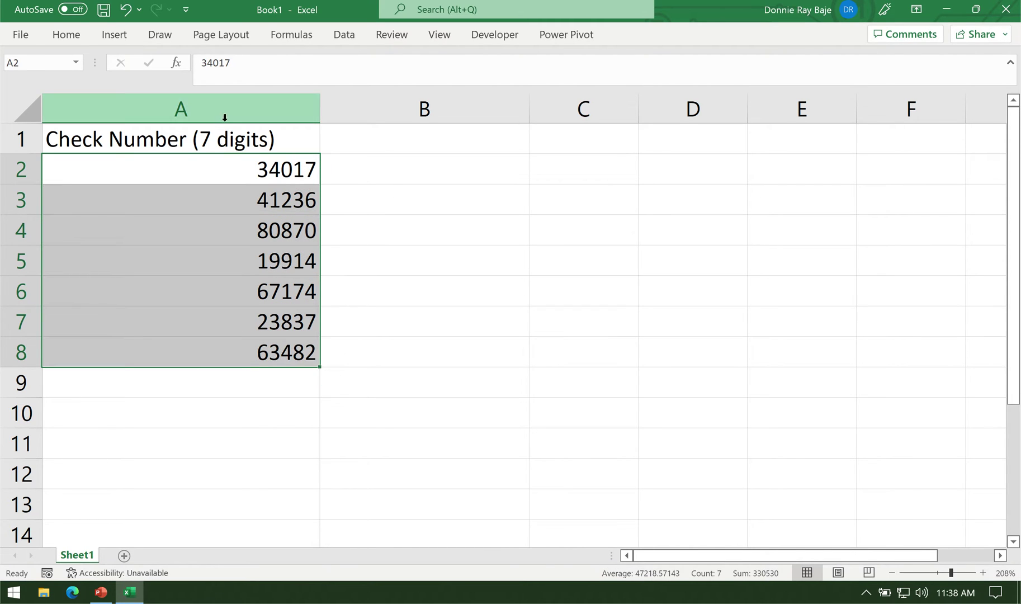
{"action": "double_click", "coordinate": [236, 171]}
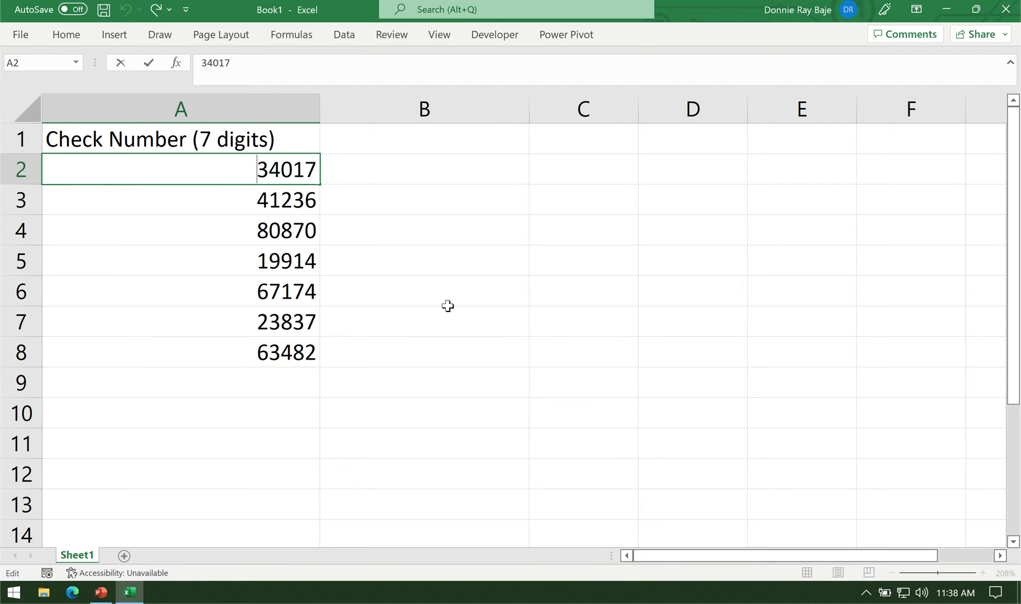
{"action": "type", "text": "00"}
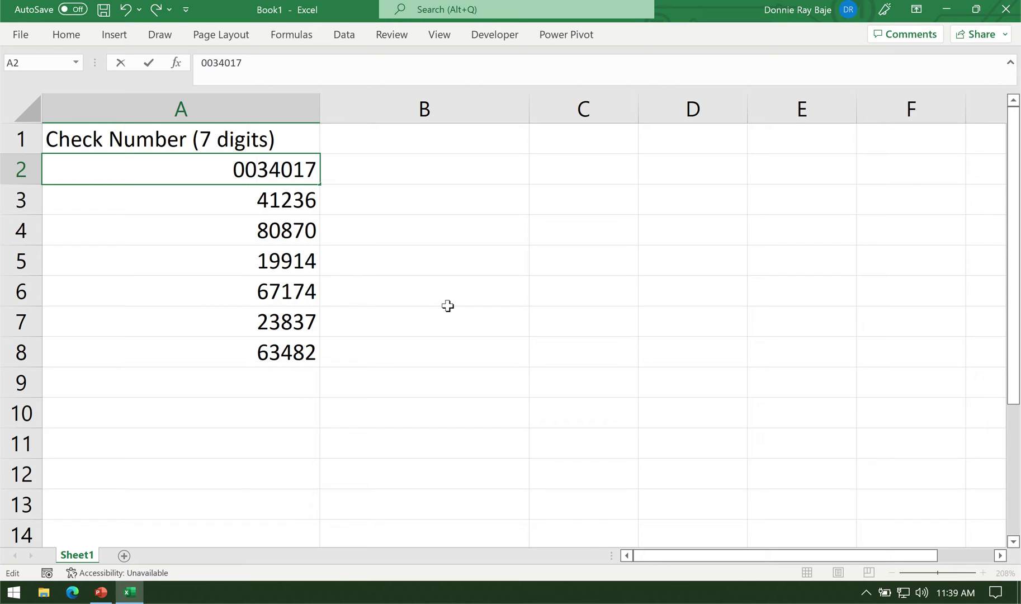
{"action": "key", "text": "Return"}
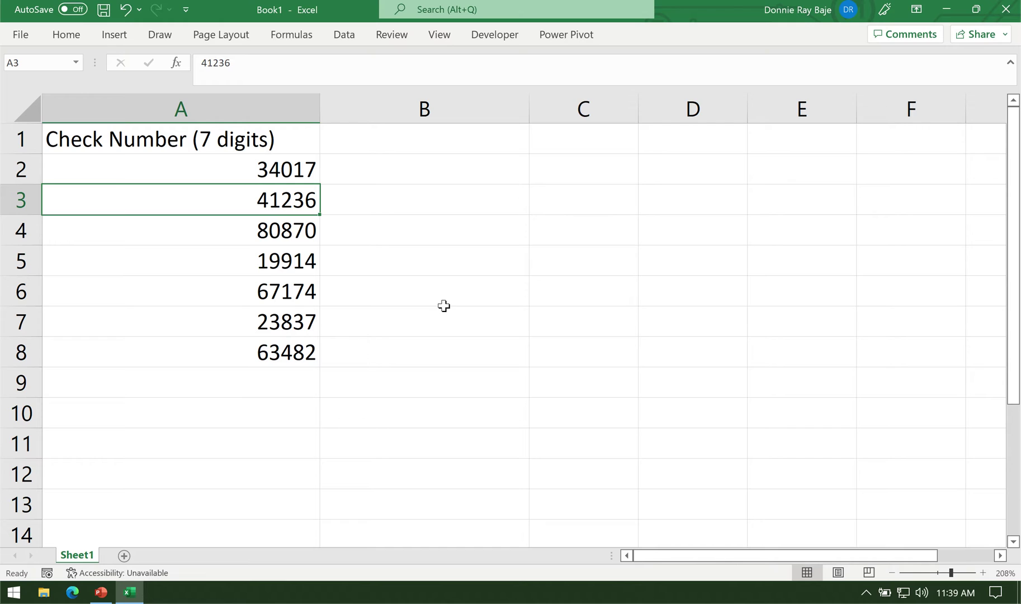
{"action": "left_click", "coordinate": [285, 174]}
{"action": "left_click_drag", "start_coordinate": [284, 174], "coordinate": [267, 353]}
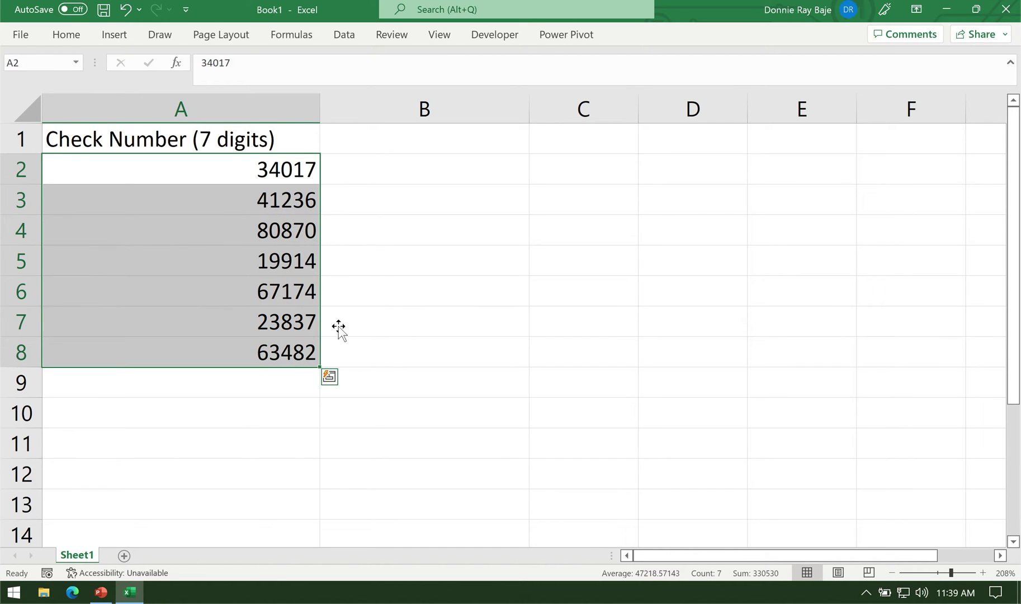
{"action": "left_click", "coordinate": [383, 309]}
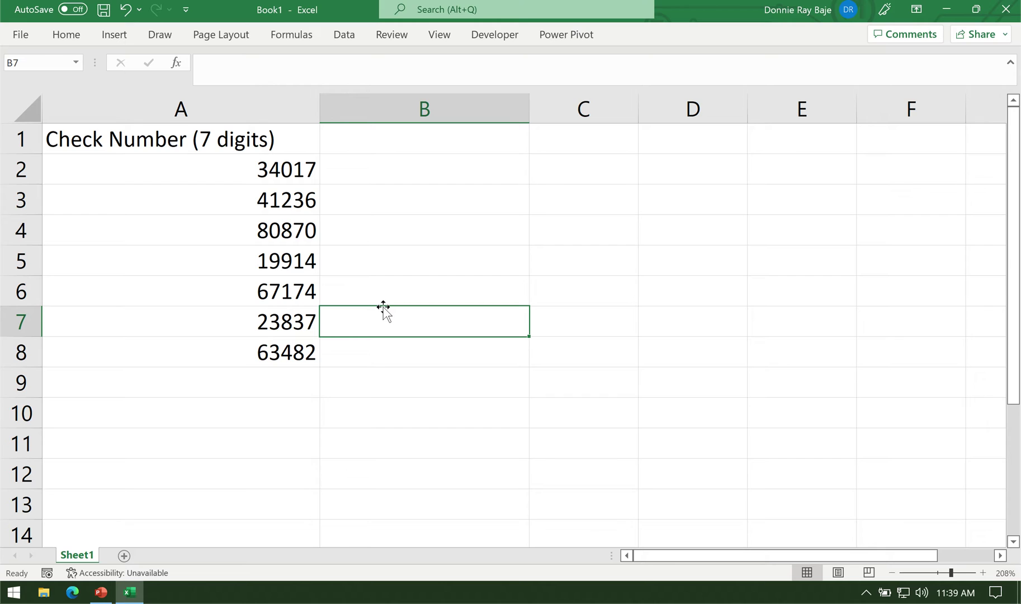
{"action": "left_click_drag", "start_coordinate": [281, 170], "coordinate": [269, 348]}
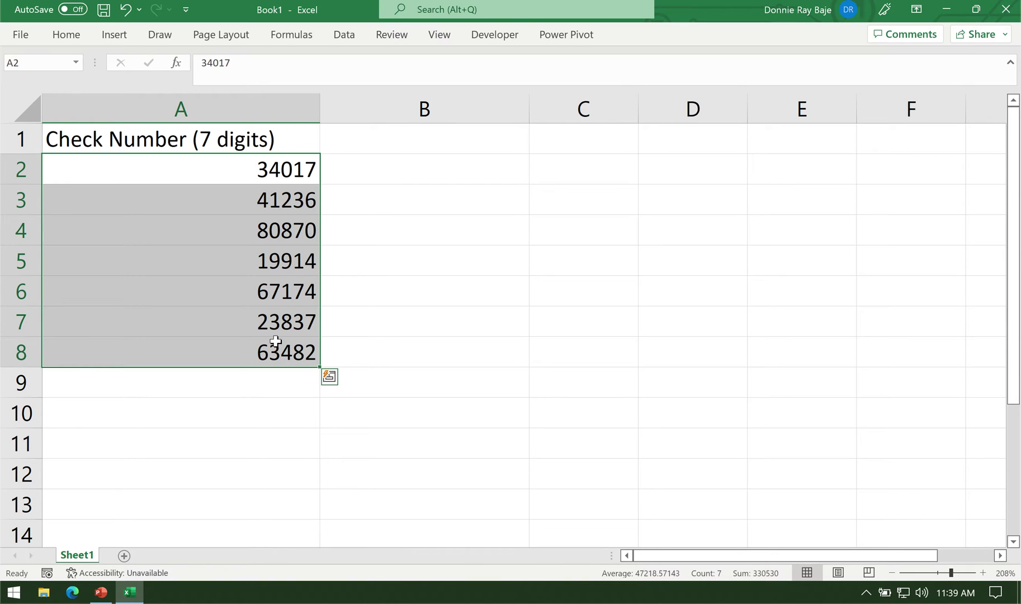
{"action": "left_click", "coordinate": [424, 146]}
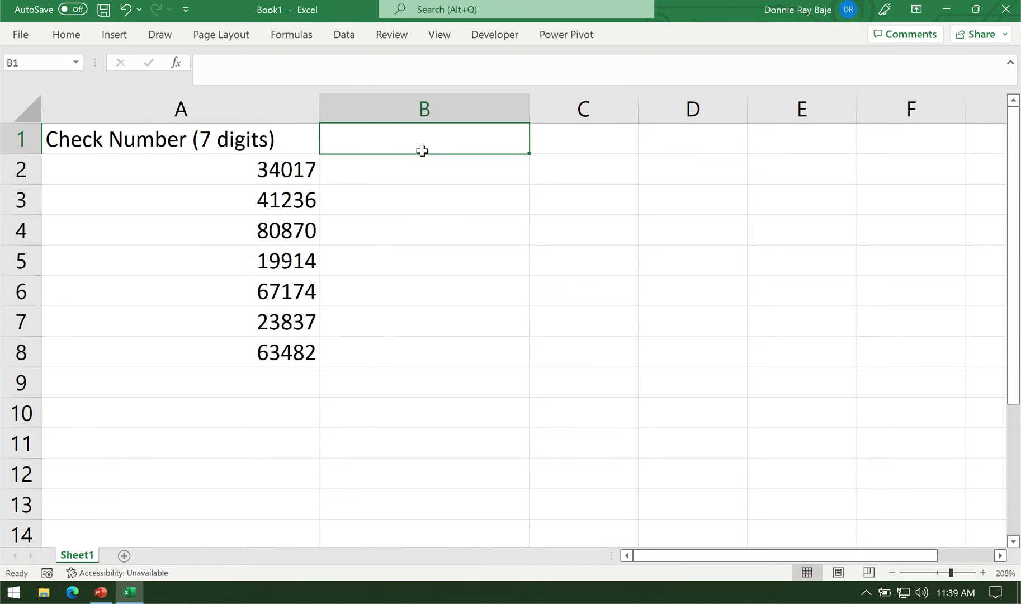
Show PowerPoint slide 2 on three ways to handle leading zeroes, then minimize PowerPoint.
{"action": "left_click", "coordinate": [99, 594]}
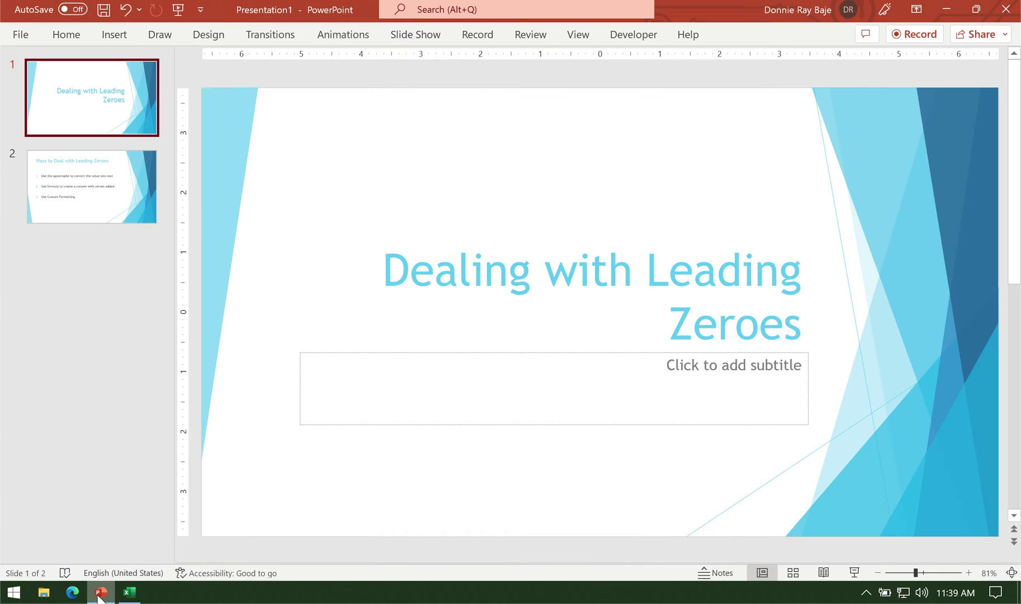
{"action": "left_click", "coordinate": [94, 185]}
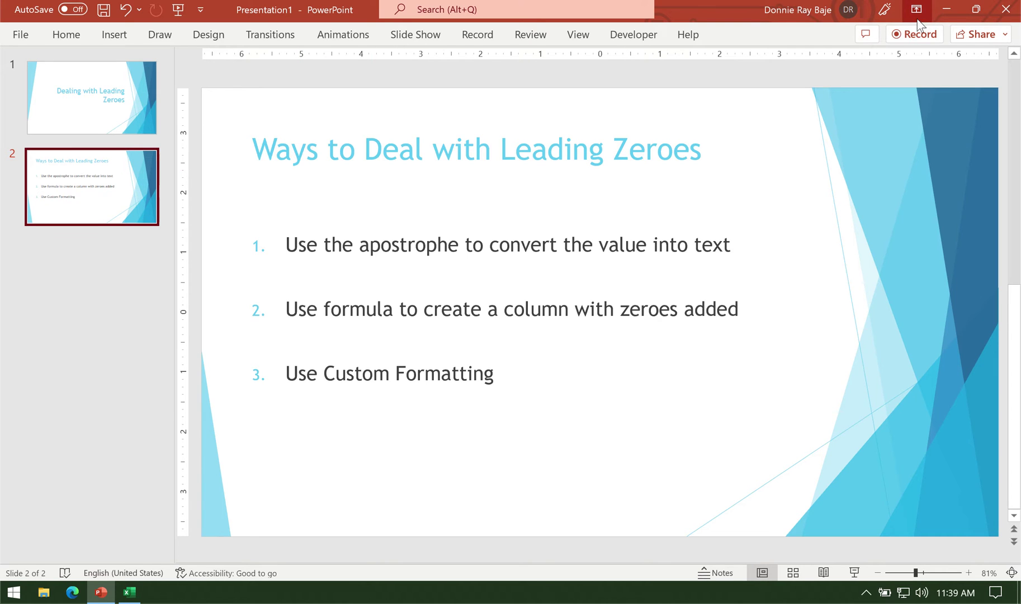
{"action": "left_click", "coordinate": [949, 18]}
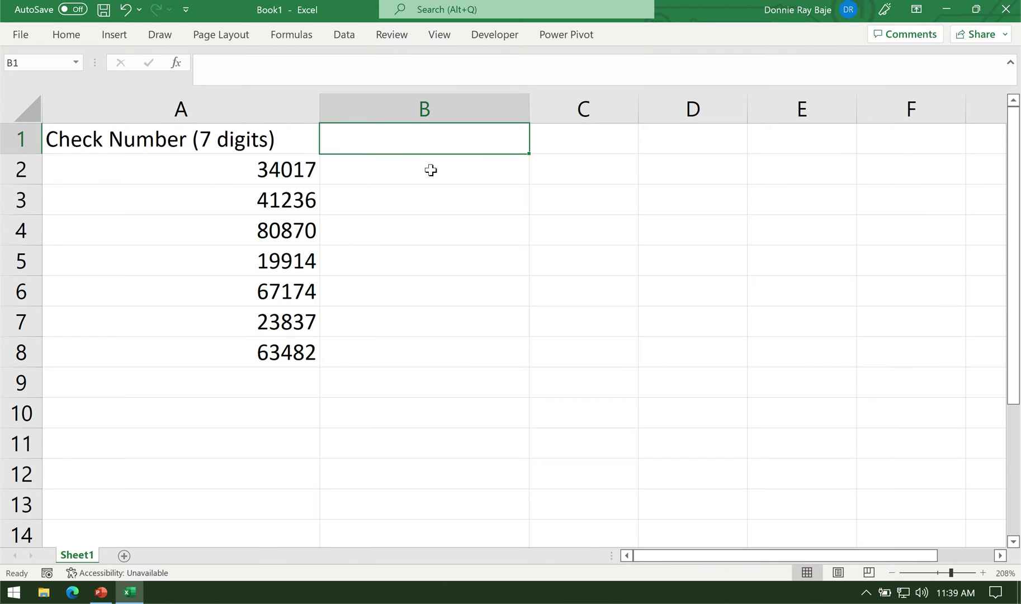
Prefix 34017 in A2 with an apostrophe so it is stored as left-aligned text.
{"action": "left_click", "coordinate": [428, 173]}
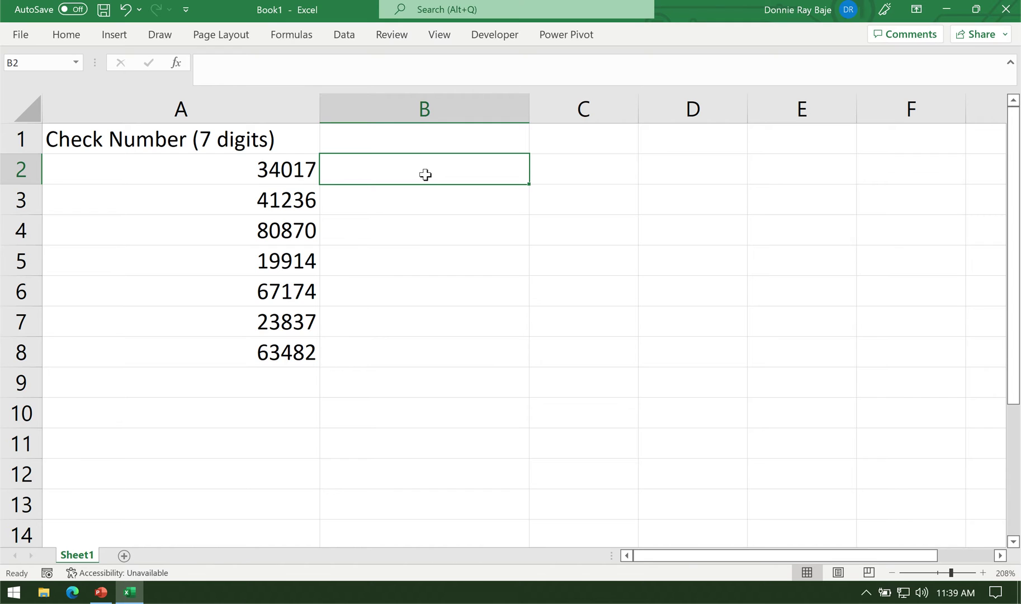
{"action": "double_click", "coordinate": [244, 171]}
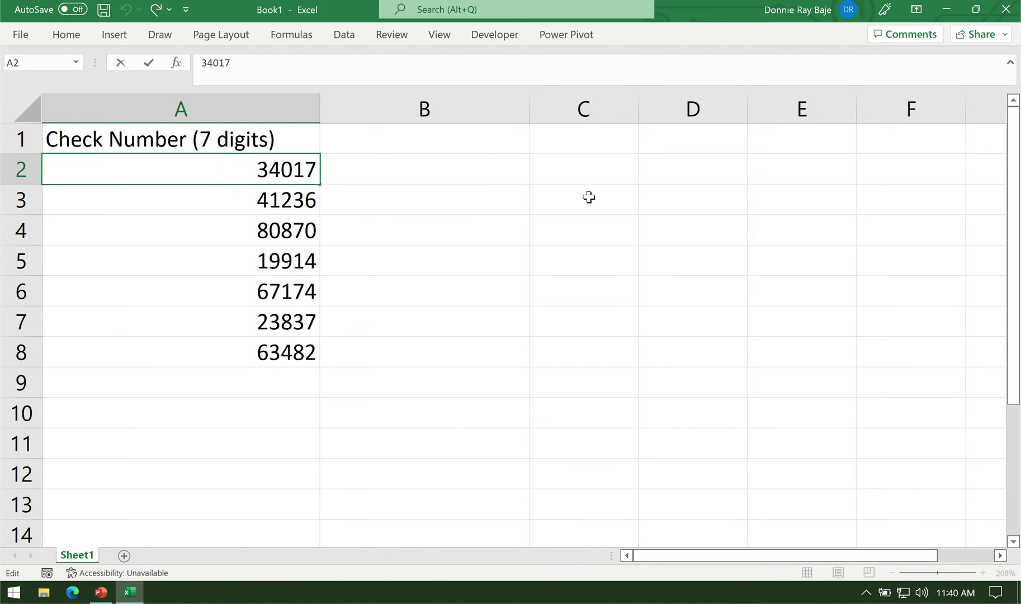
{"action": "type", "text": "'"}
{"action": "key", "text": "BackSpace"}
{"action": "type", "text": "'"}
{"action": "key", "text": "Return"}
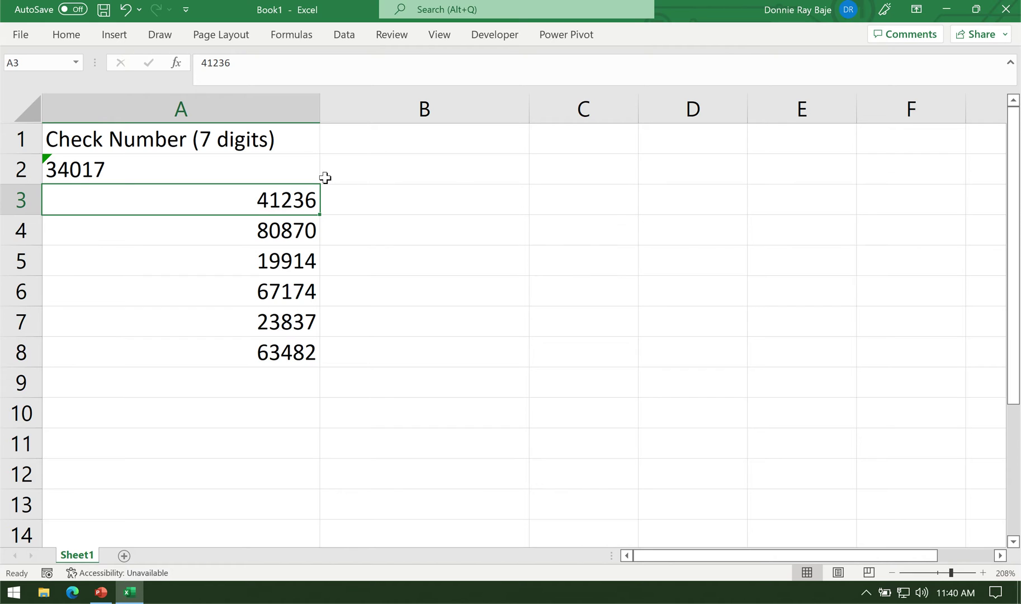
{"action": "left_click", "coordinate": [287, 170]}
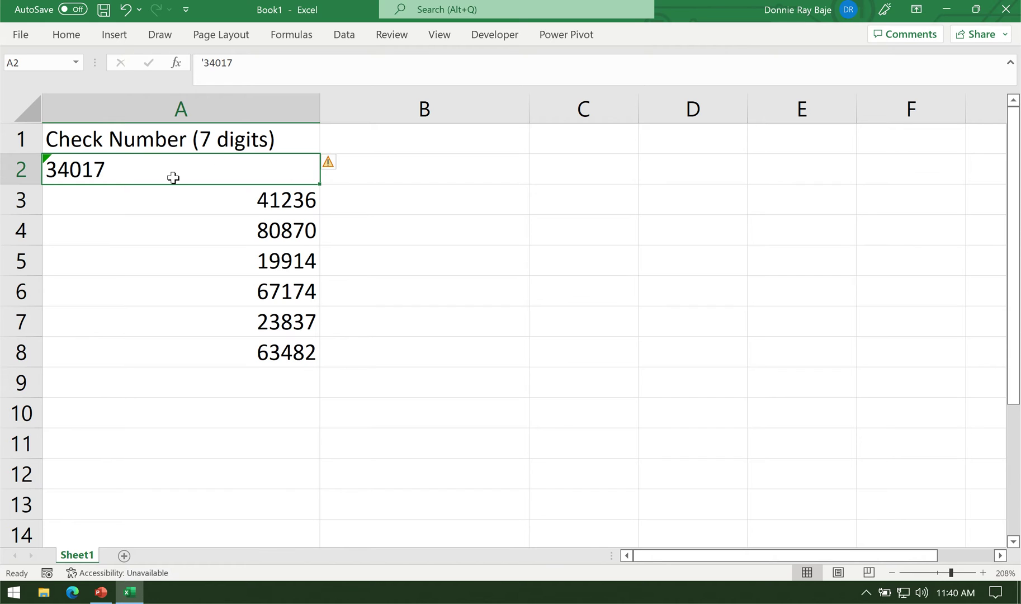
{"action": "left_click", "coordinate": [547, 207]}
Enter sample values text, abc, 56 and 6.7% down column C.
{"action": "type", "text": "text"}
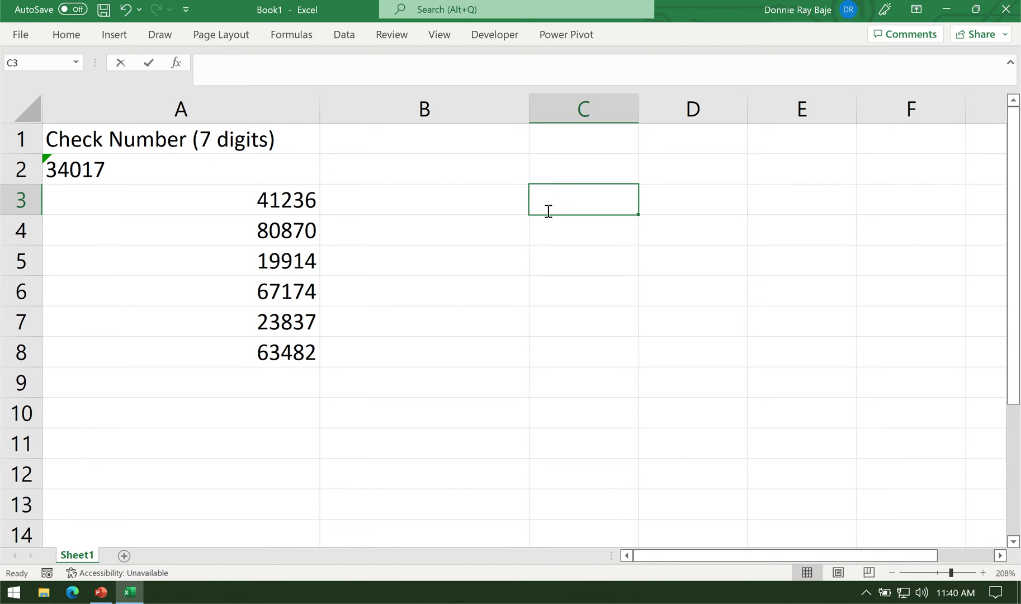
{"action": "key", "text": "Return"}
{"action": "type", "text": "abc"}
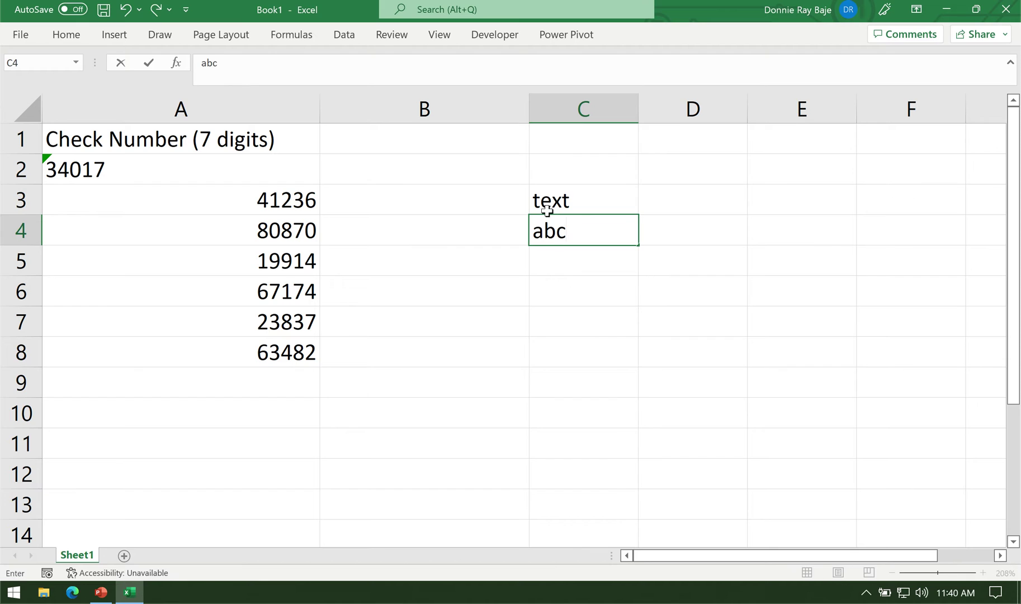
{"action": "key", "text": "Return"}
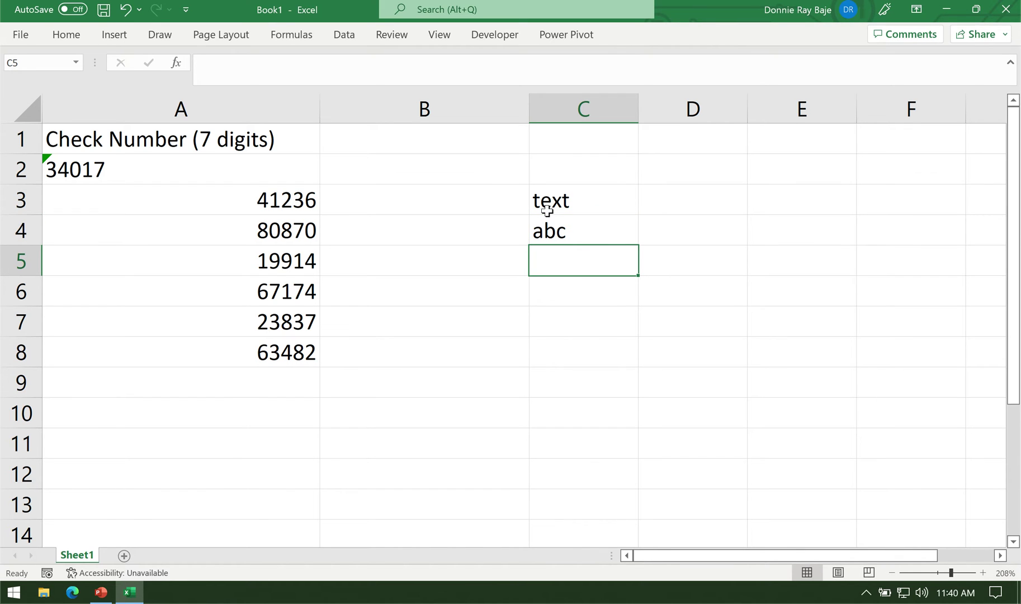
{"action": "key", "text": "Return"}
{"action": "type", "text": "56"}
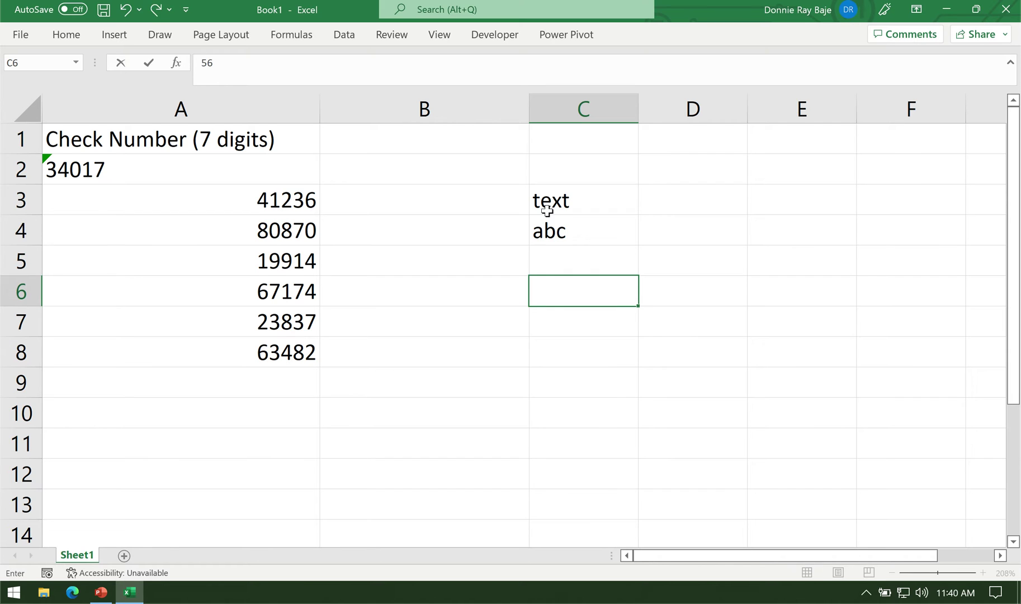
{"action": "key", "text": "Return"}
{"action": "type", "text": "6.7%"}
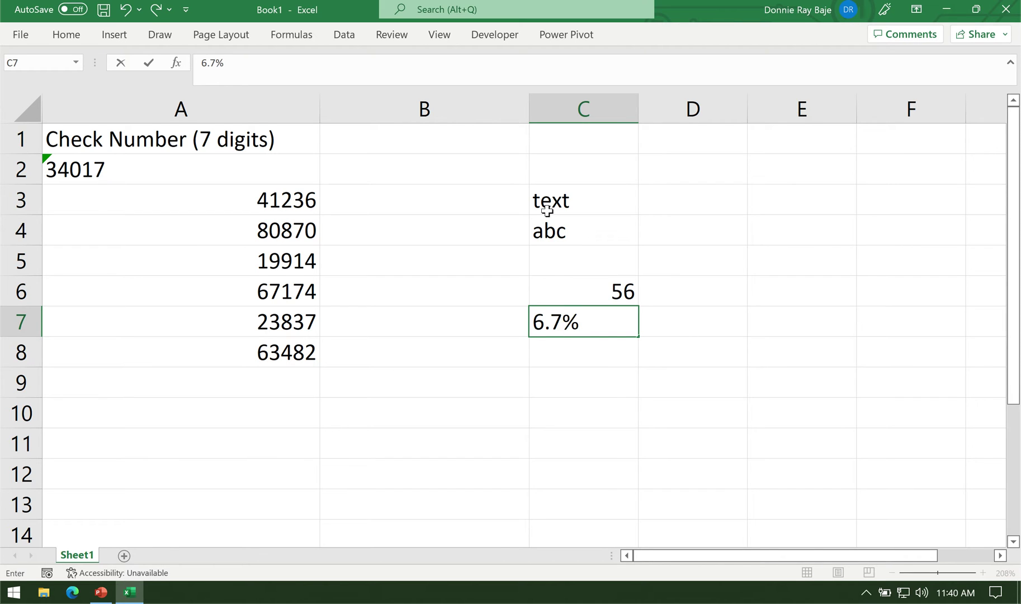
{"action": "key", "text": "Return"}
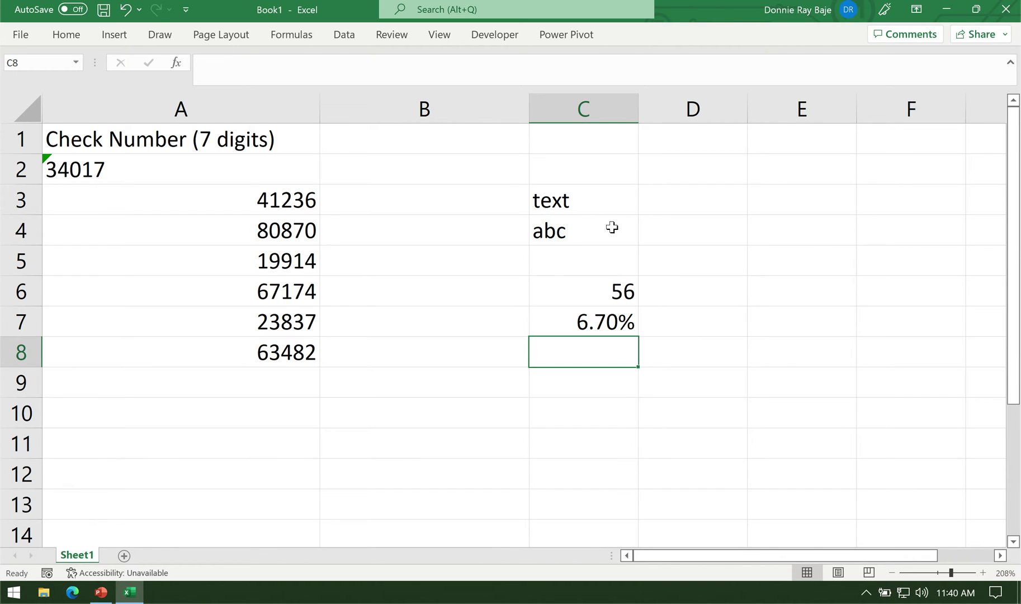
Clear Contents of column C and reopen A2 for editing.
{"action": "right_click", "coordinate": [596, 108]}
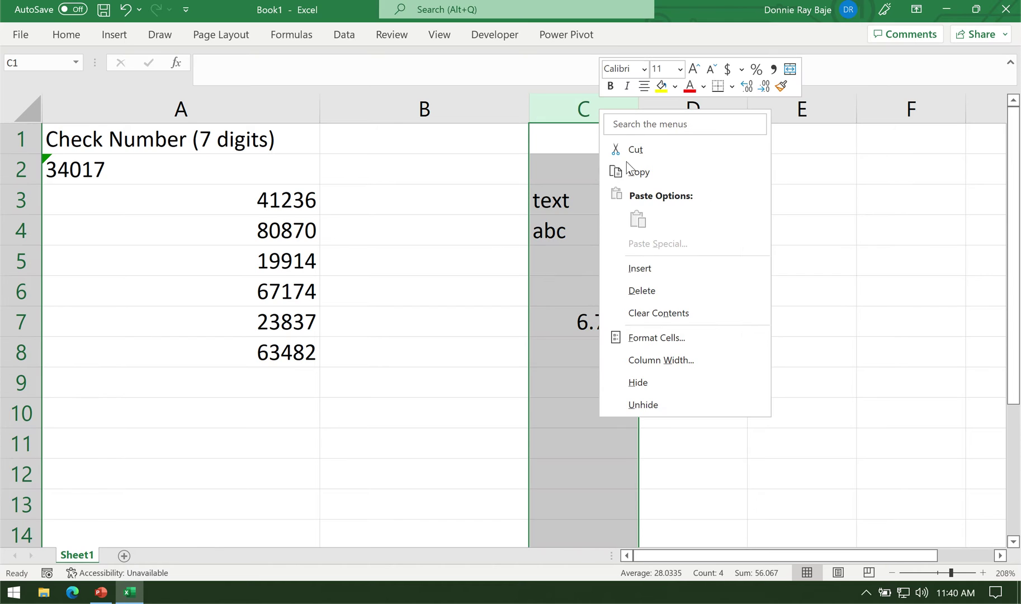
{"action": "left_click", "coordinate": [676, 313]}
{"action": "left_click", "coordinate": [157, 173]}
{"action": "double_click", "coordinate": [158, 172]}
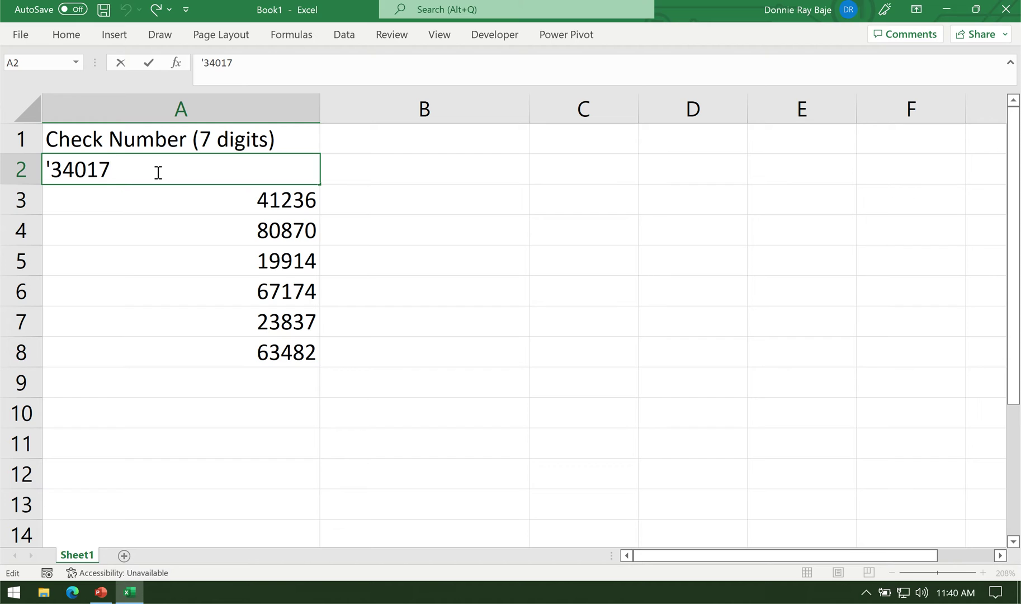
Confirm A2 as text, then re-enter it as '034017 with a leading zero.
{"action": "key", "text": "Return"}
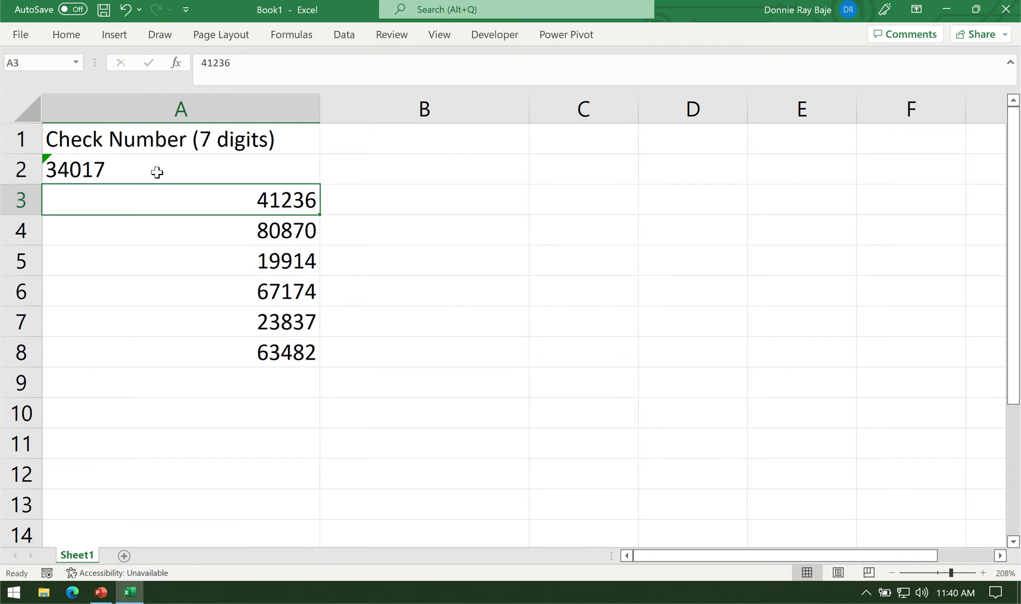
{"action": "left_click", "coordinate": [157, 173]}
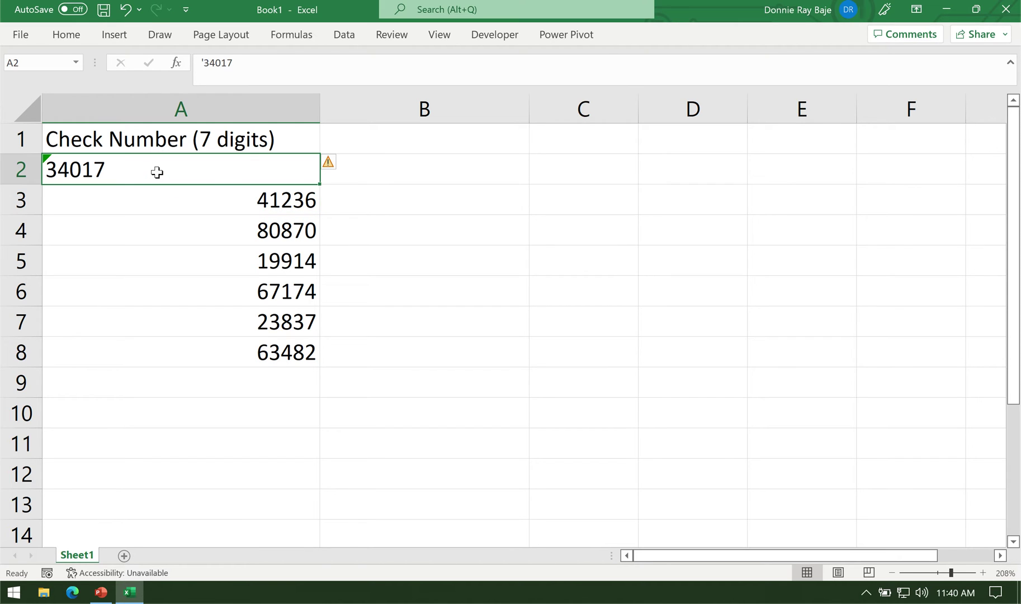
{"action": "double_click", "coordinate": [157, 201]}
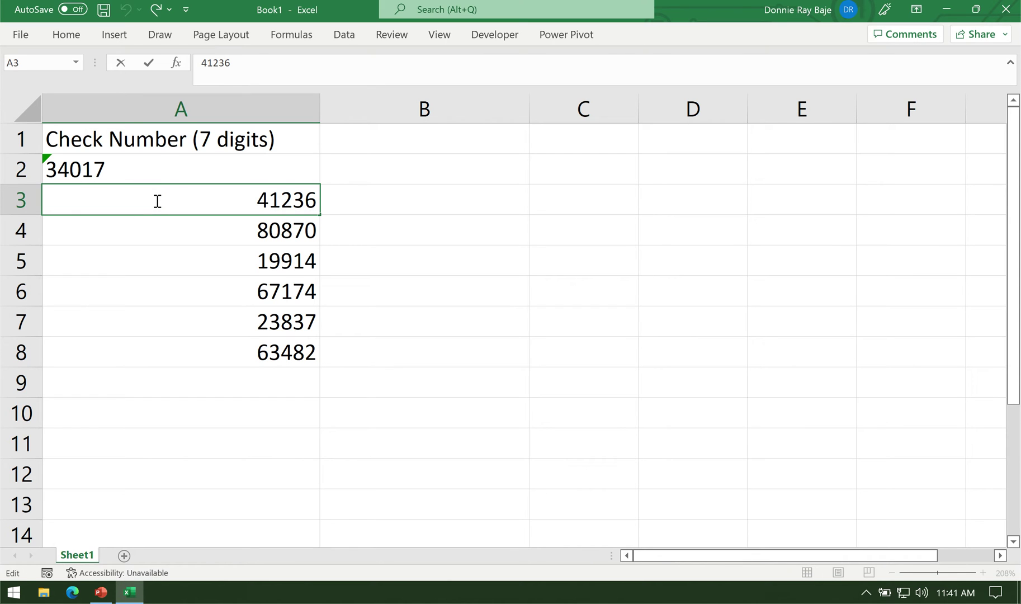
{"action": "key", "text": "Return"}
{"action": "double_click", "coordinate": [134, 173]}
{"action": "key", "text": "Home"}
{"action": "type", "text": "'"}
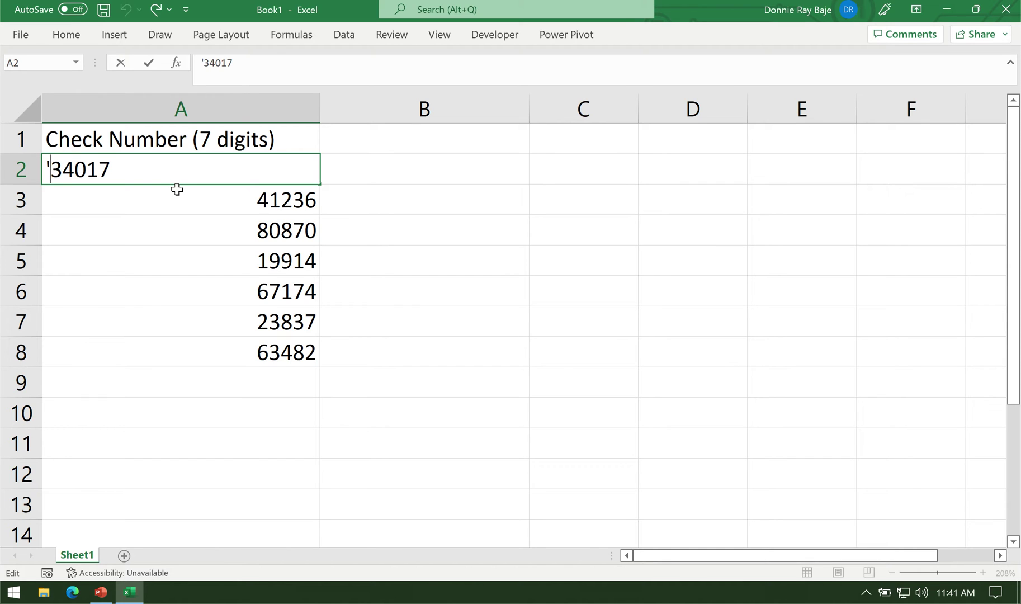
{"action": "type", "text": "0"}
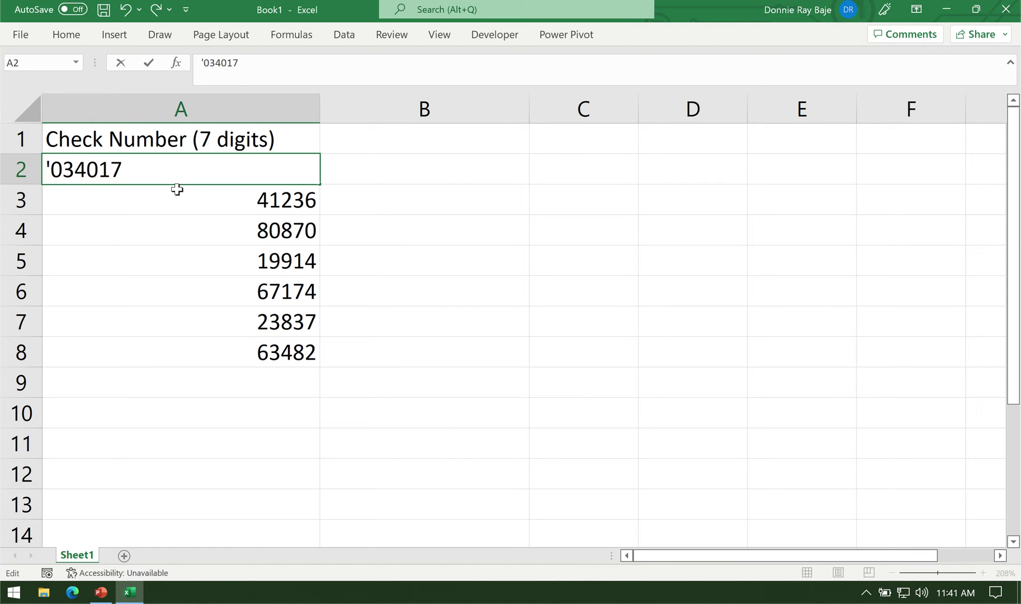
{"action": "key", "text": "Return"}
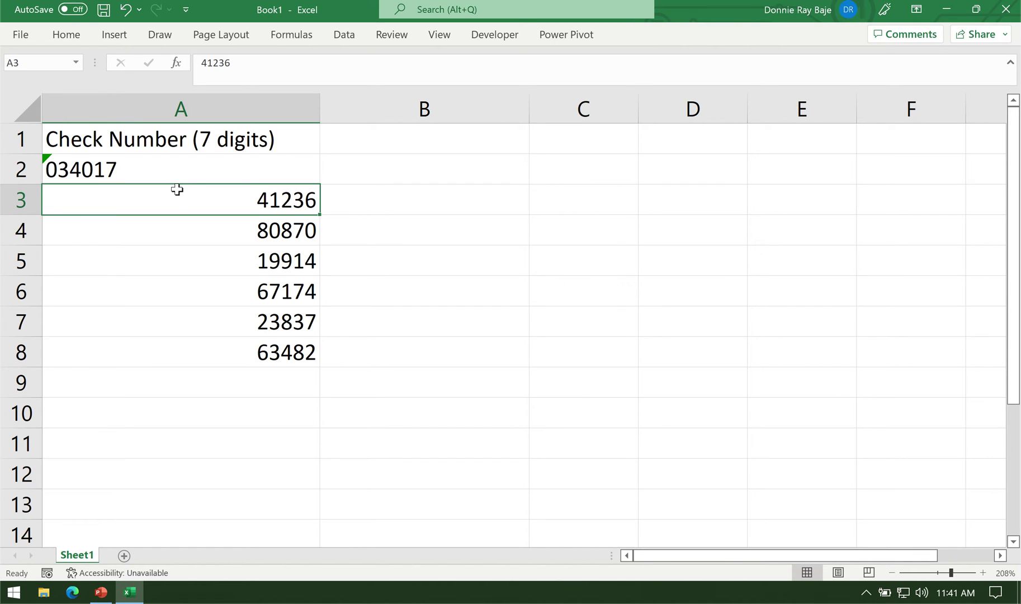
Store A3 as 041236 and A4 as 080870 as text with leading zeros.
{"action": "double_click", "coordinate": [179, 203]}
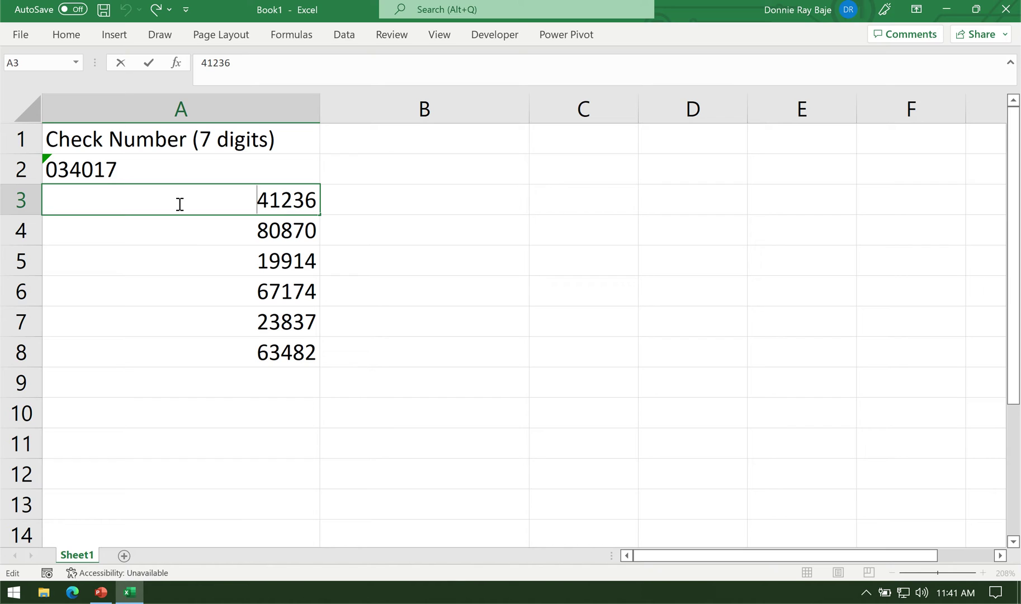
{"action": "type", "text": "'0"}
{"action": "key", "text": "Return"}
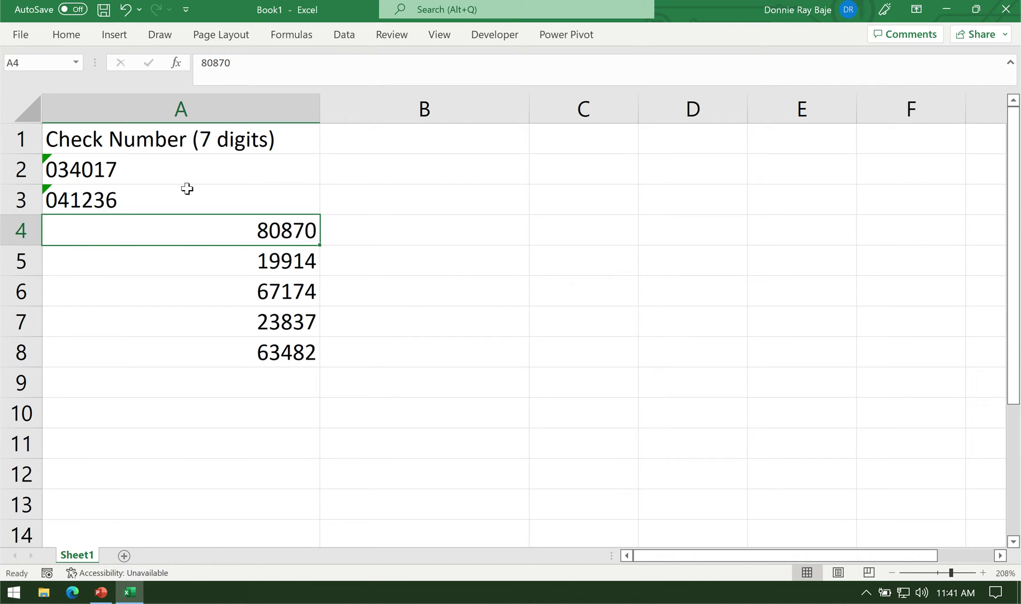
{"action": "left_click", "coordinate": [186, 168]}
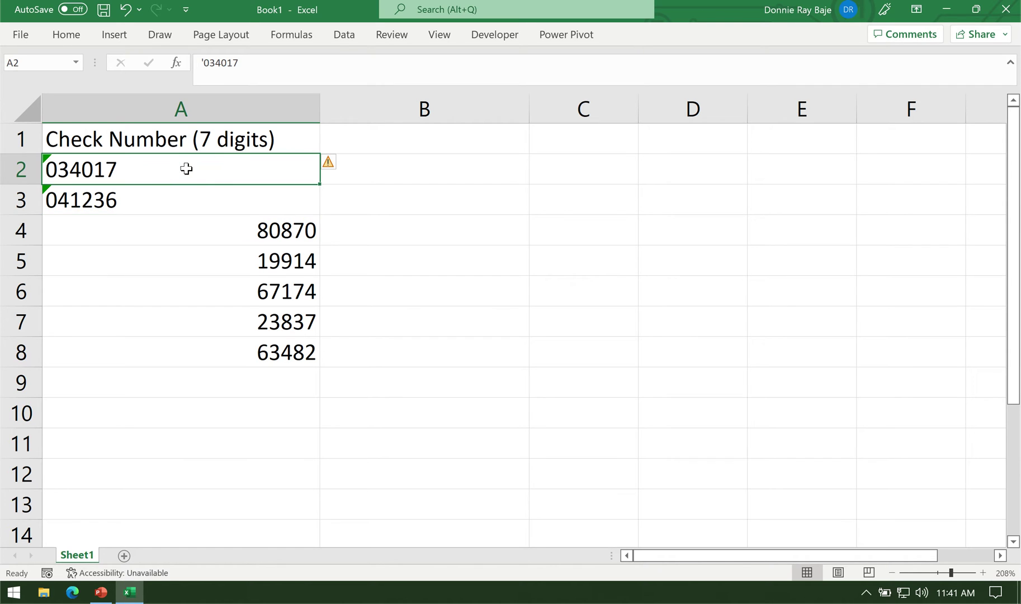
{"action": "double_click", "coordinate": [195, 225]}
{"action": "type", "text": "'0"}
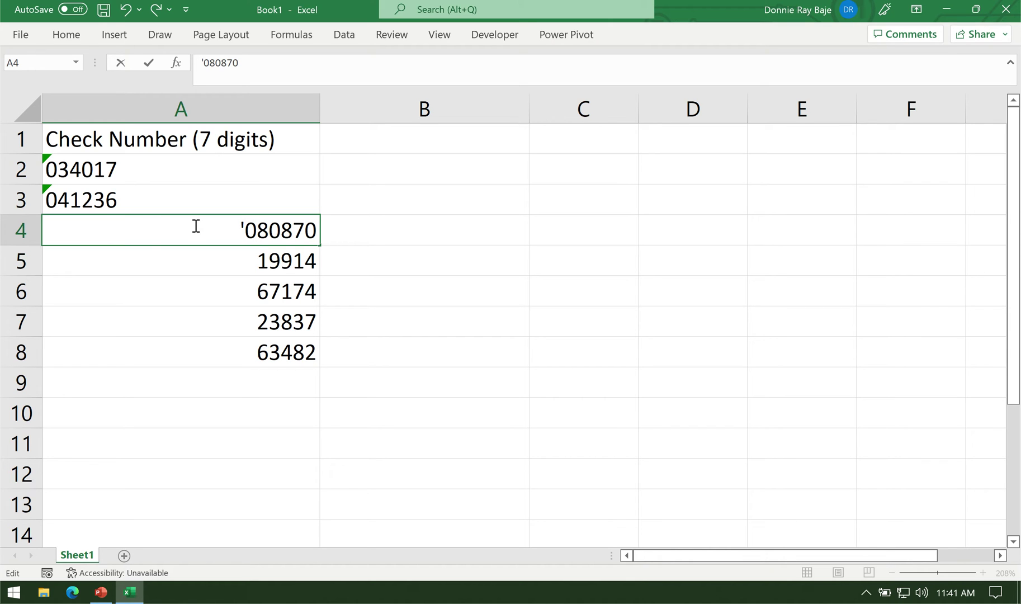
{"action": "key", "text": "Return"}
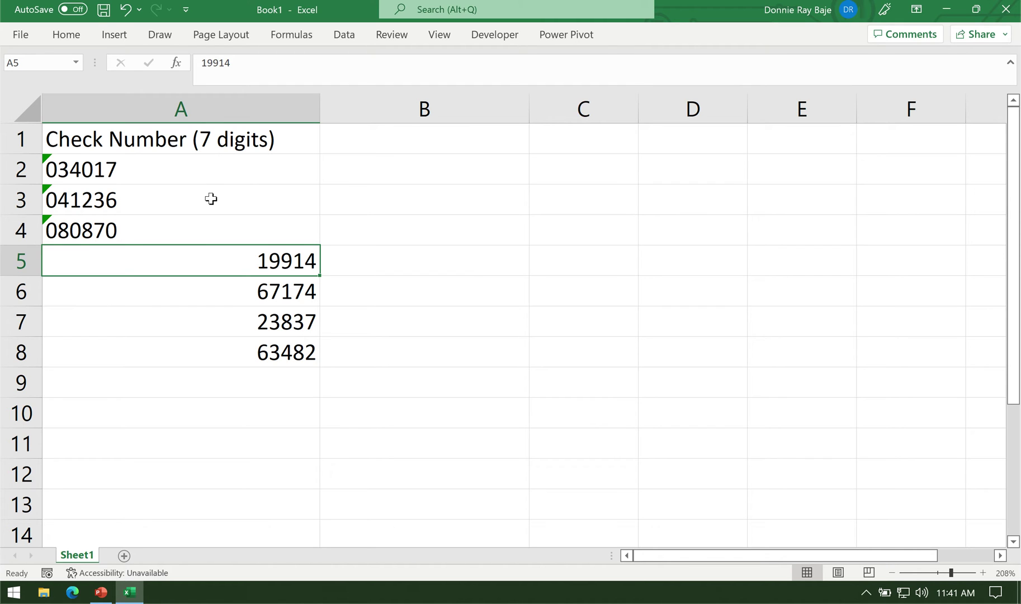
{"action": "left_click", "coordinate": [460, 109]}
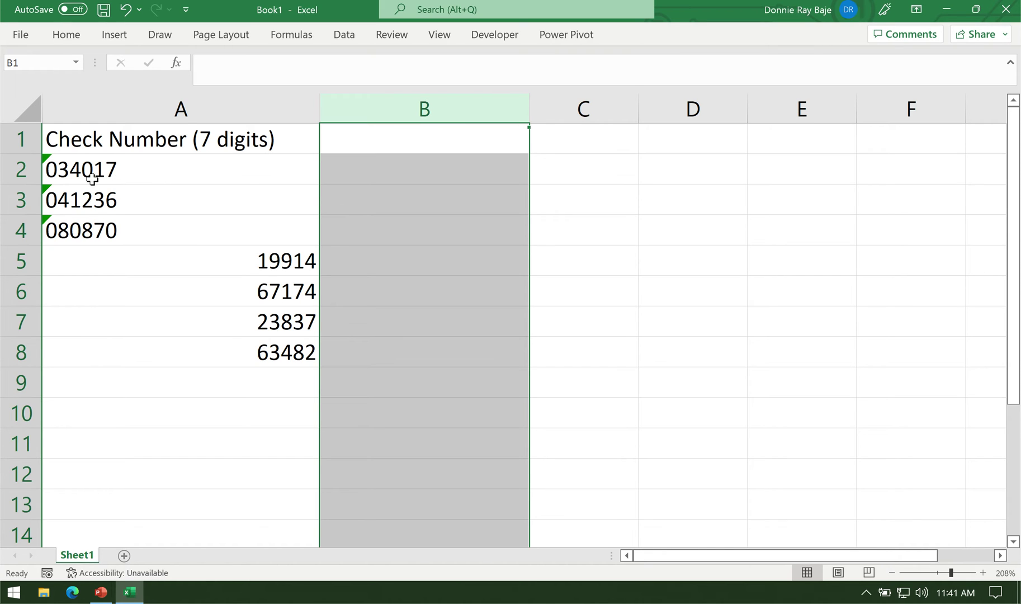
Use the error options on A2:A4 to convert the text entries back to numbers.
{"action": "left_click_drag", "start_coordinate": [92, 171], "coordinate": [94, 232]}
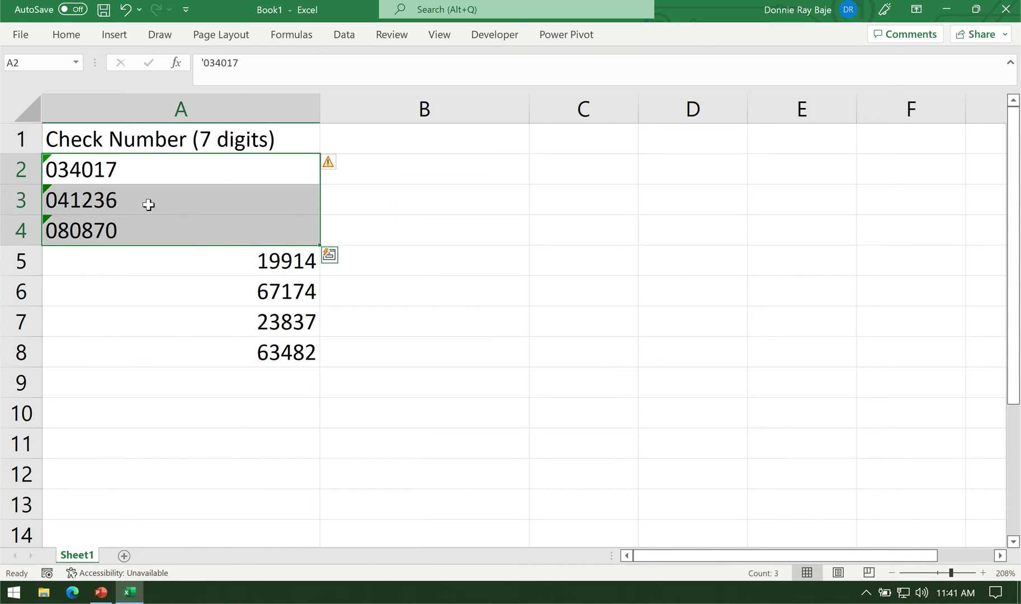
{"action": "left_click", "coordinate": [330, 162]}
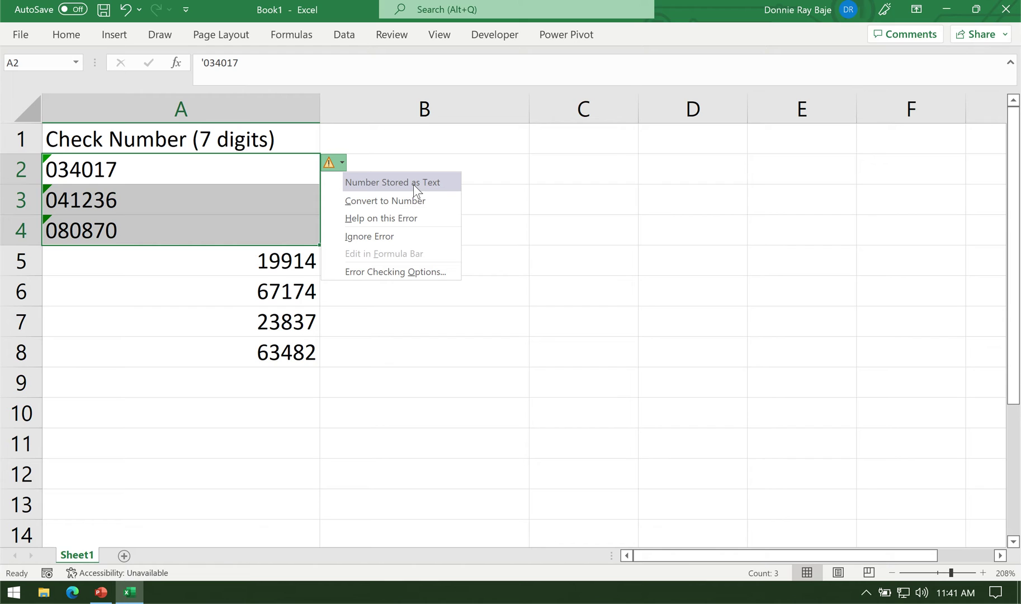
{"action": "left_click", "coordinate": [403, 236]}
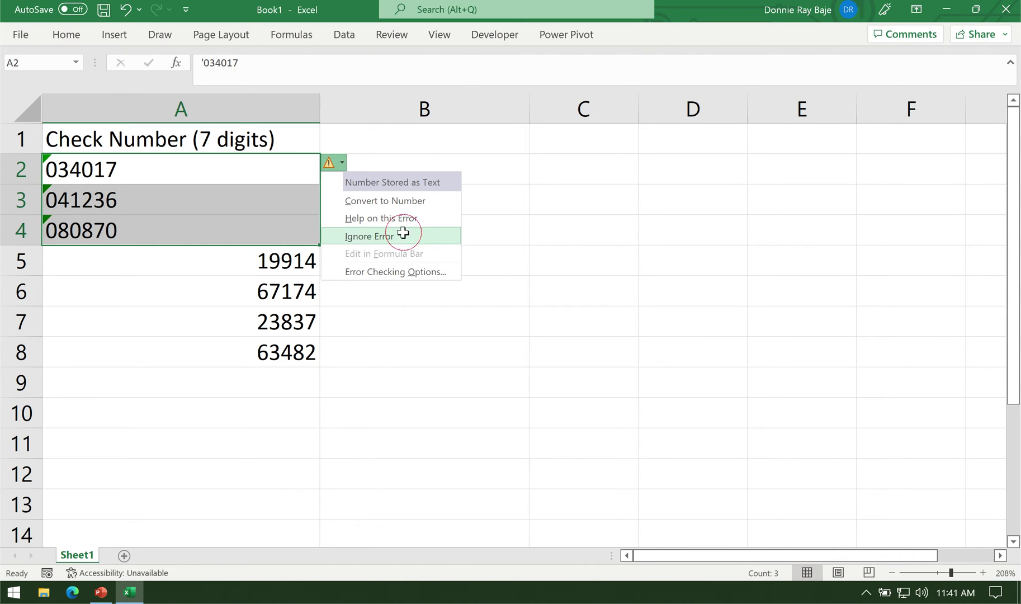
{"action": "left_click", "coordinate": [582, 248]}
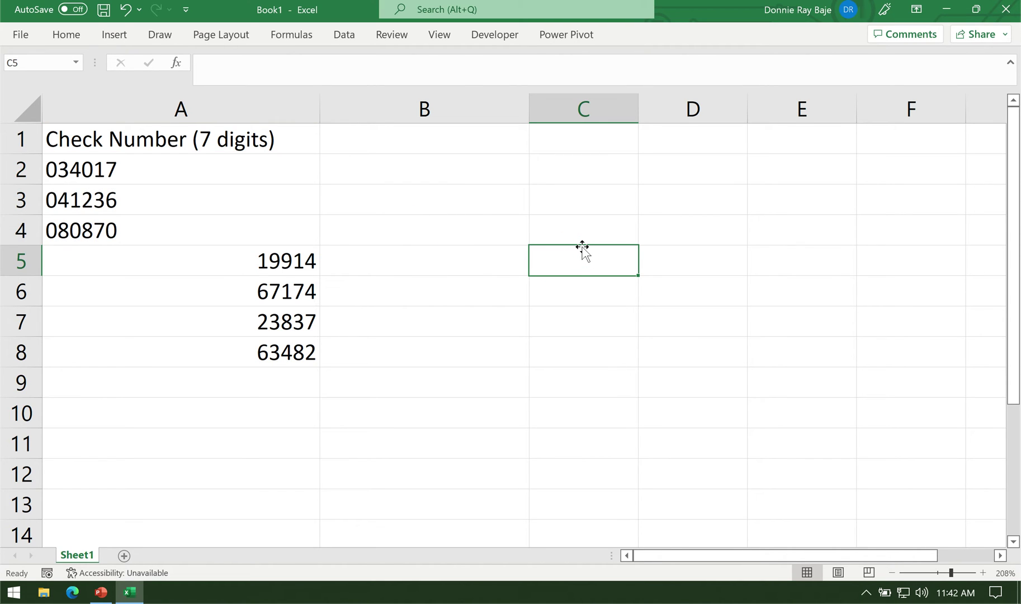
{"action": "key", "text": "ctrl+z"}
{"action": "left_click_drag", "start_coordinate": [263, 174], "coordinate": [277, 229]}
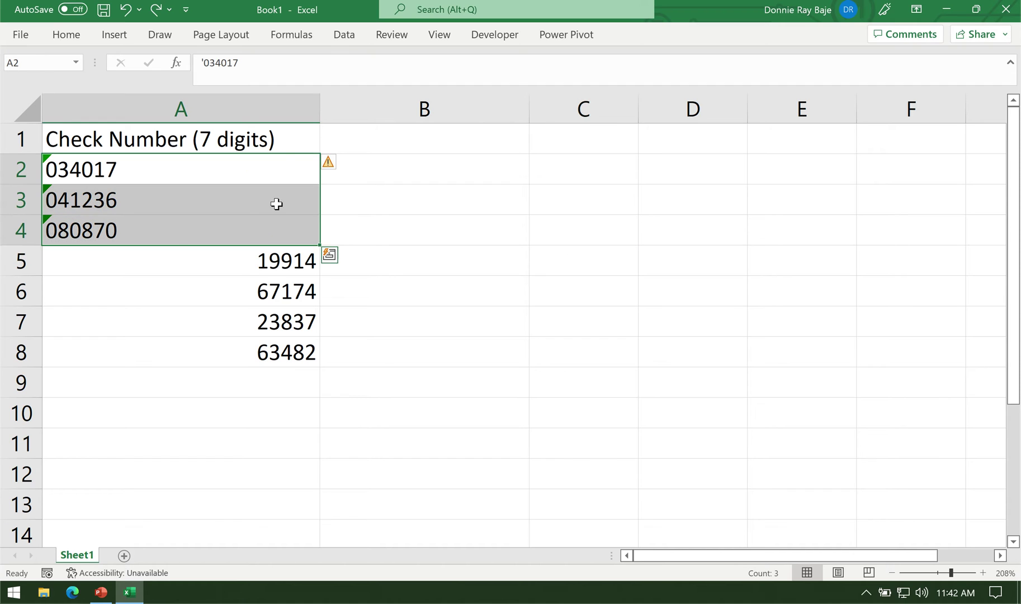
{"action": "left_click", "coordinate": [330, 162]}
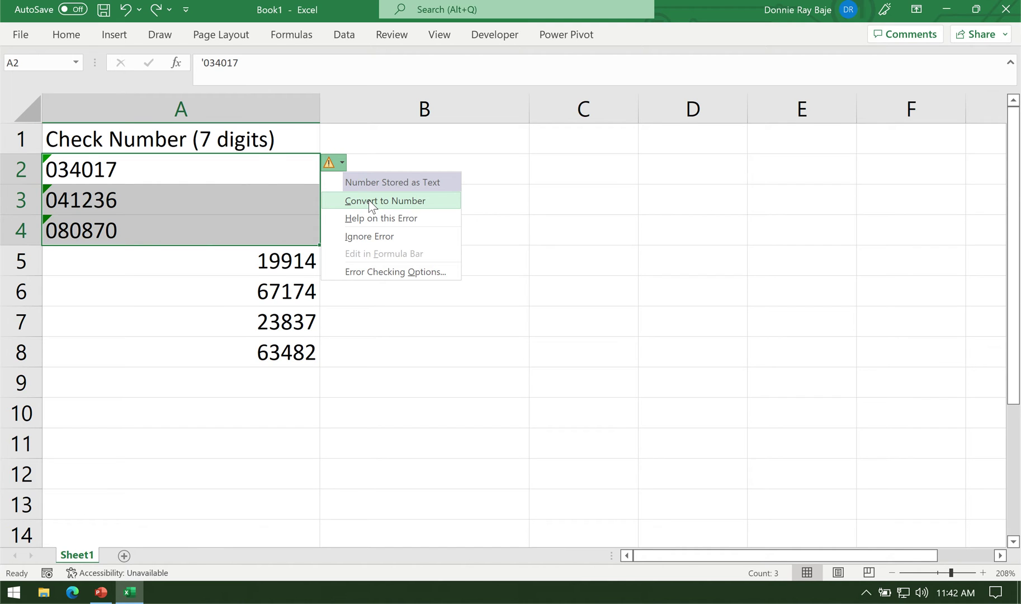
{"action": "left_click", "coordinate": [368, 200]}
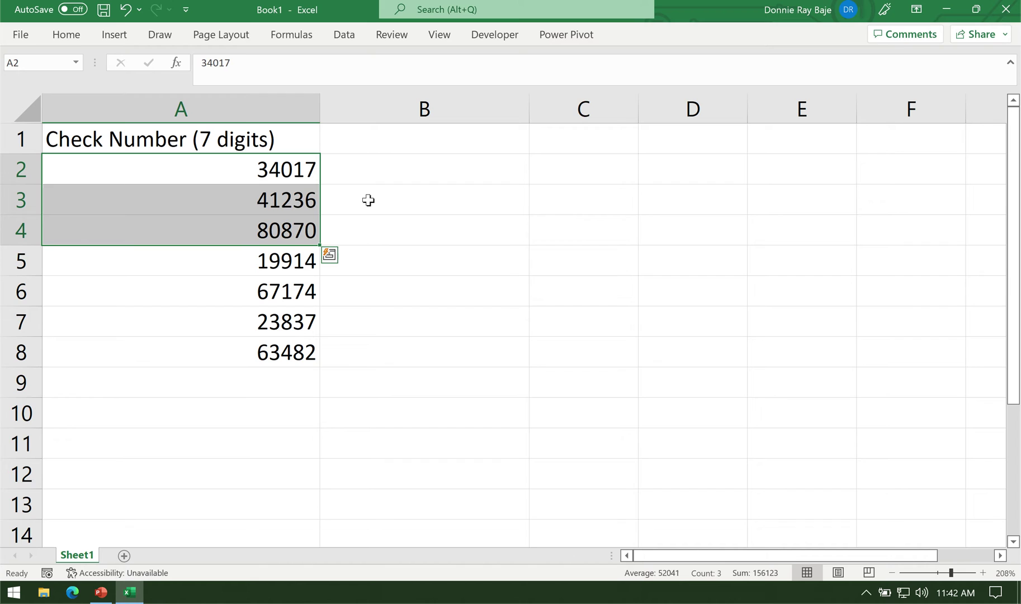
{"action": "left_click", "coordinate": [369, 199]}
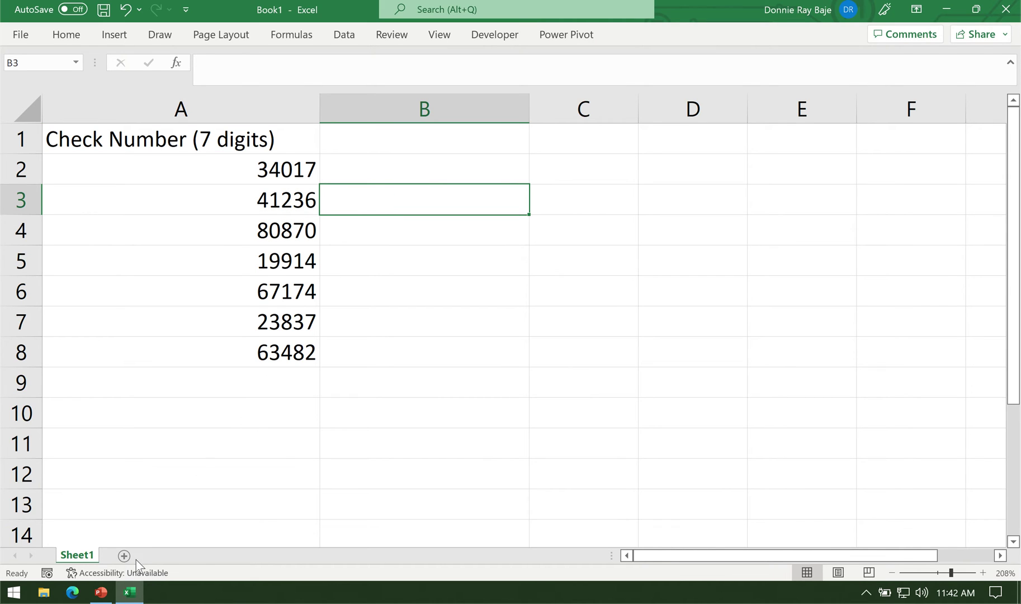
Enter '0034017 in A2, then delete the prefix to restore 34017.
{"action": "double_click", "coordinate": [237, 174]}
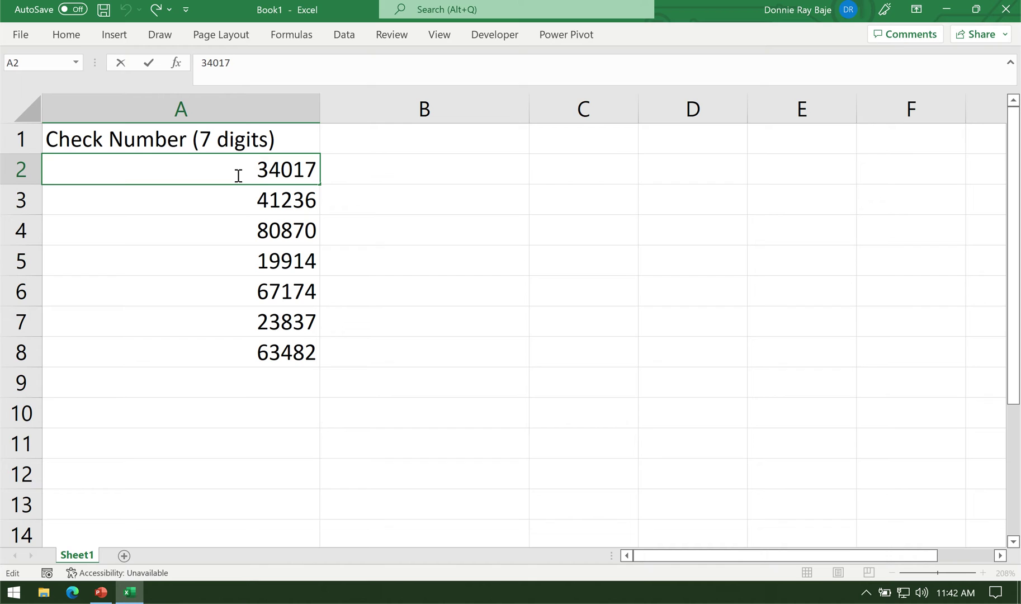
{"action": "type", "text": "'00"}
{"action": "key", "text": "Return"}
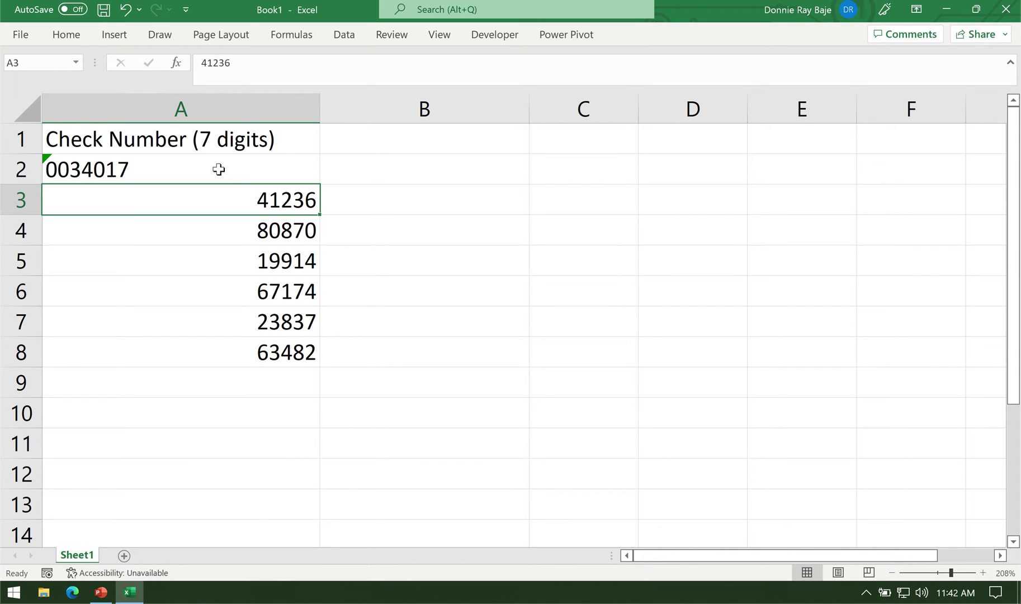
{"action": "double_click", "coordinate": [216, 169]}
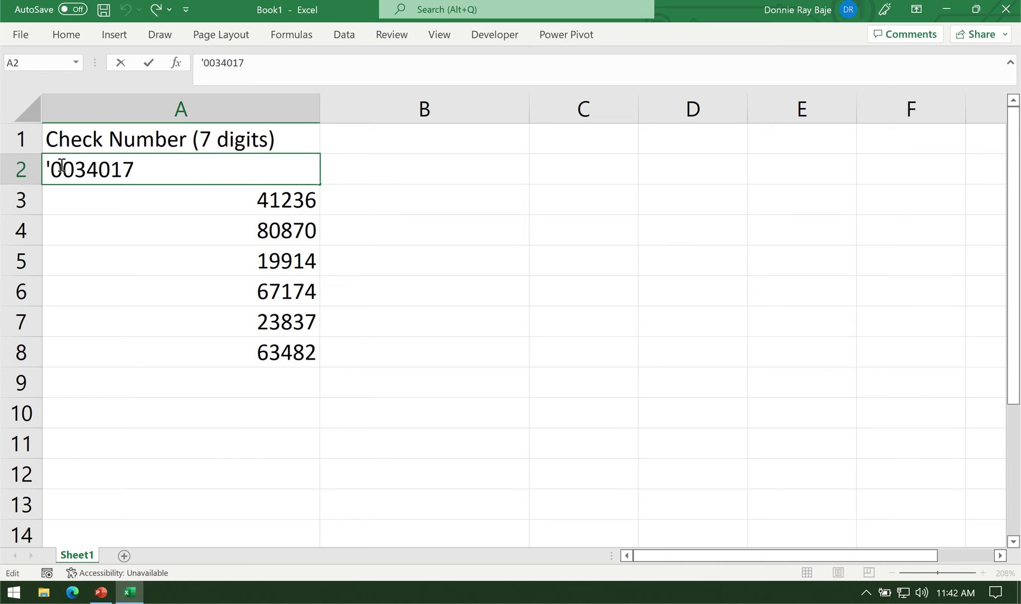
{"action": "left_click_drag", "start_coordinate": [75, 171], "coordinate": [2, 161]}
{"action": "key", "text": "BackSpace"}
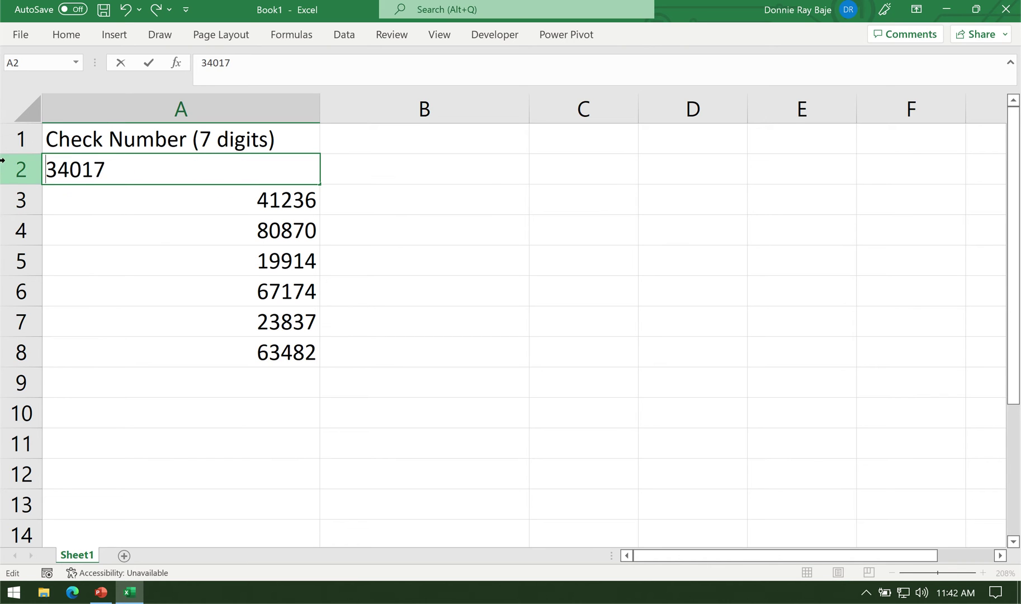
{"action": "key", "text": "Return"}
{"action": "left_click", "coordinate": [456, 171]}
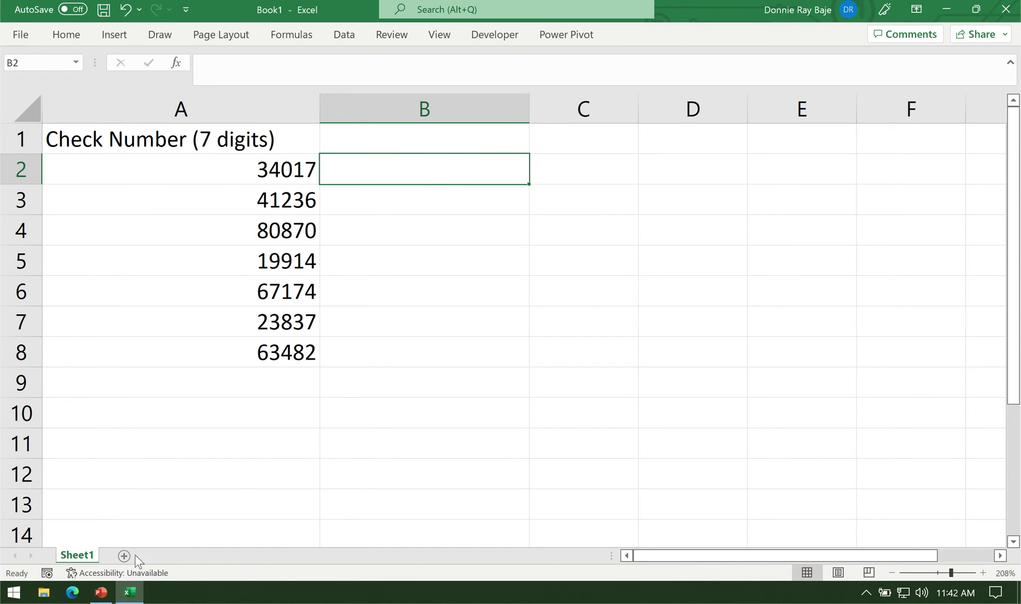
{"action": "left_click", "coordinate": [109, 593]}
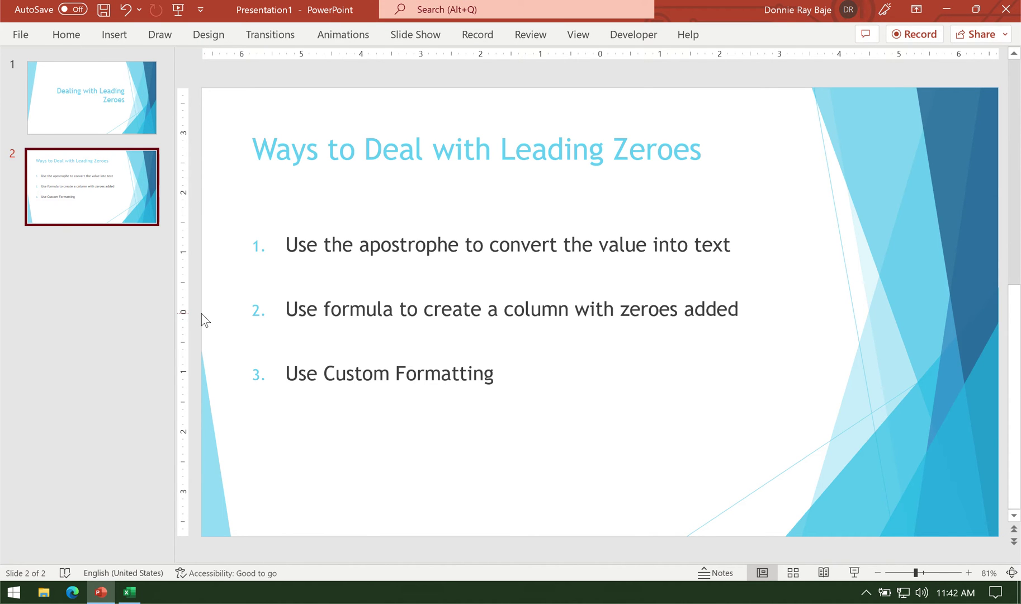
{"action": "left_click", "coordinate": [946, 10]}
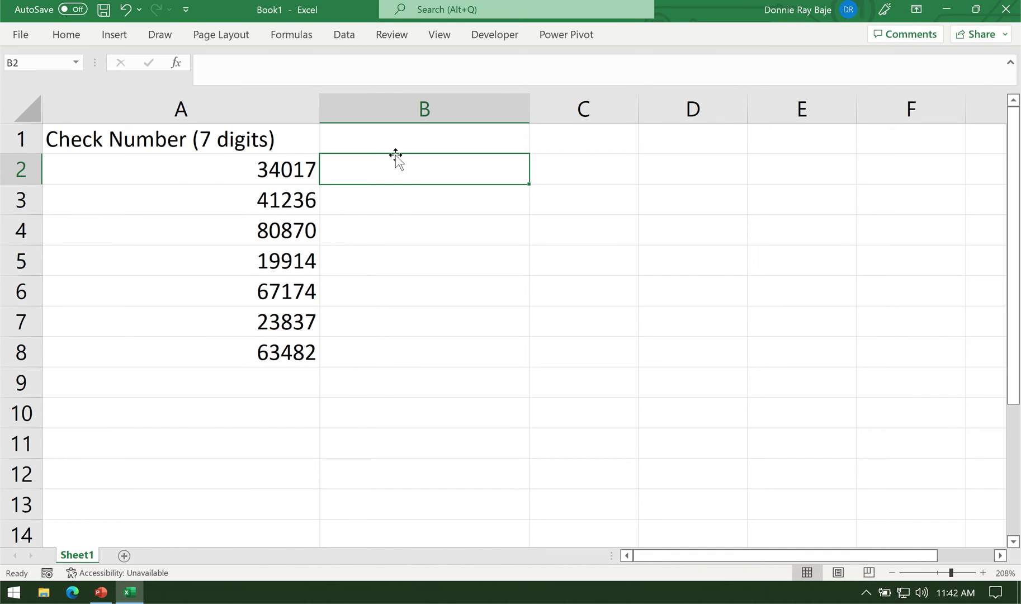
Enter the formula =CONCATENATE("00",A2) in B2.
{"action": "type", "text": "'=C"}
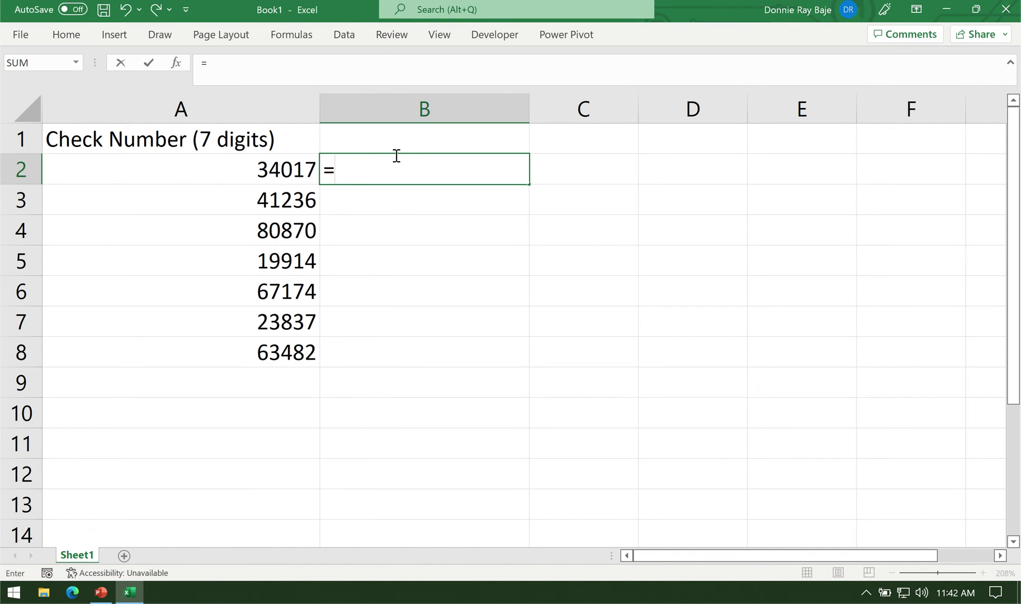
{"action": "type", "text": "ONCAT"}
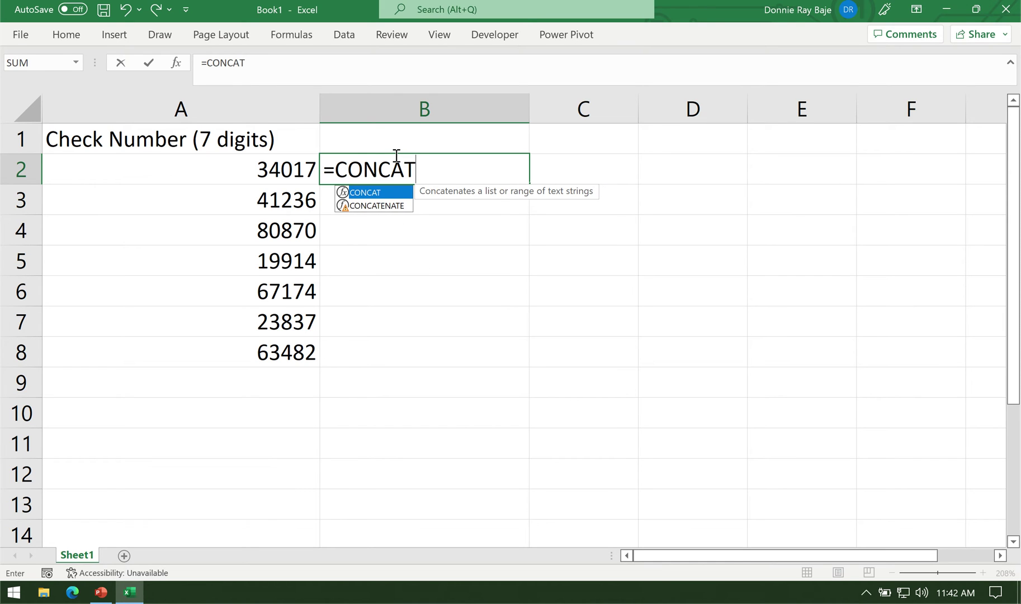
{"action": "type", "text": "ENATE("}
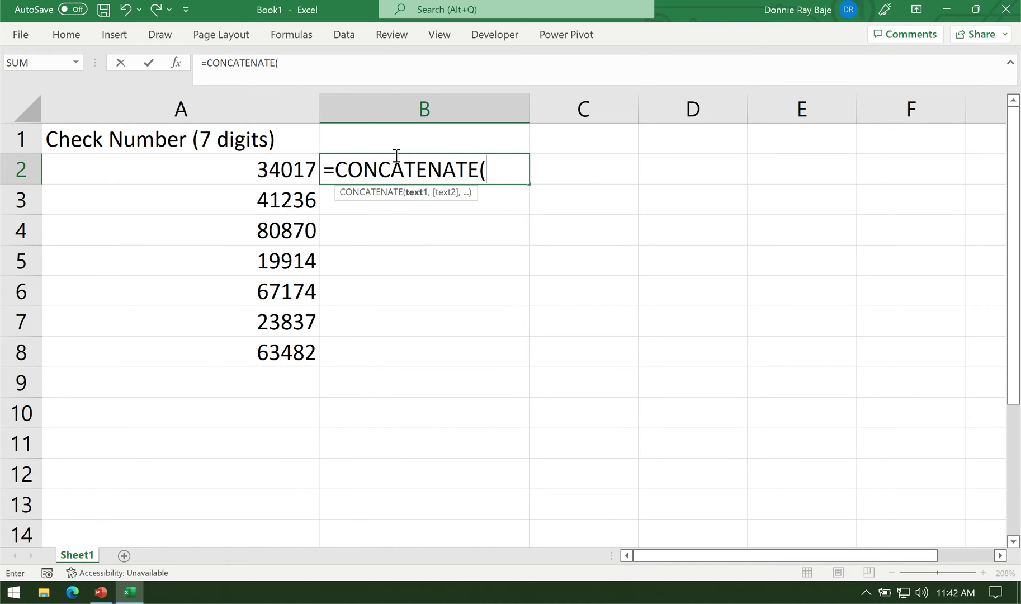
{"action": "left_click_drag", "start_coordinate": [418, 168], "coordinate": [611, 171]}
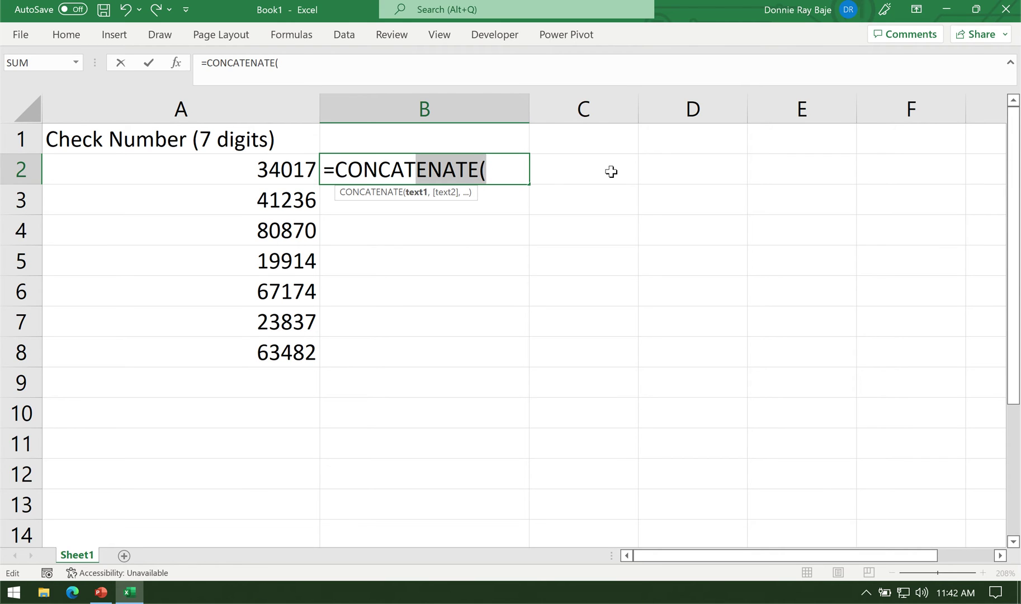
{"action": "type", "text": "("}
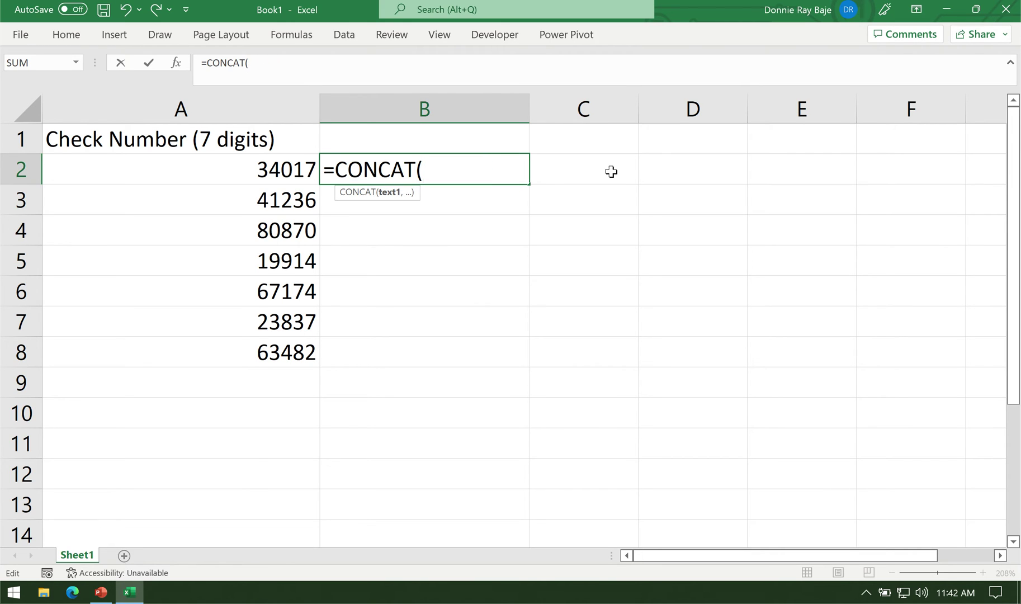
{"action": "key", "text": "BackSpace"}
{"action": "type", "text": "ENA"}
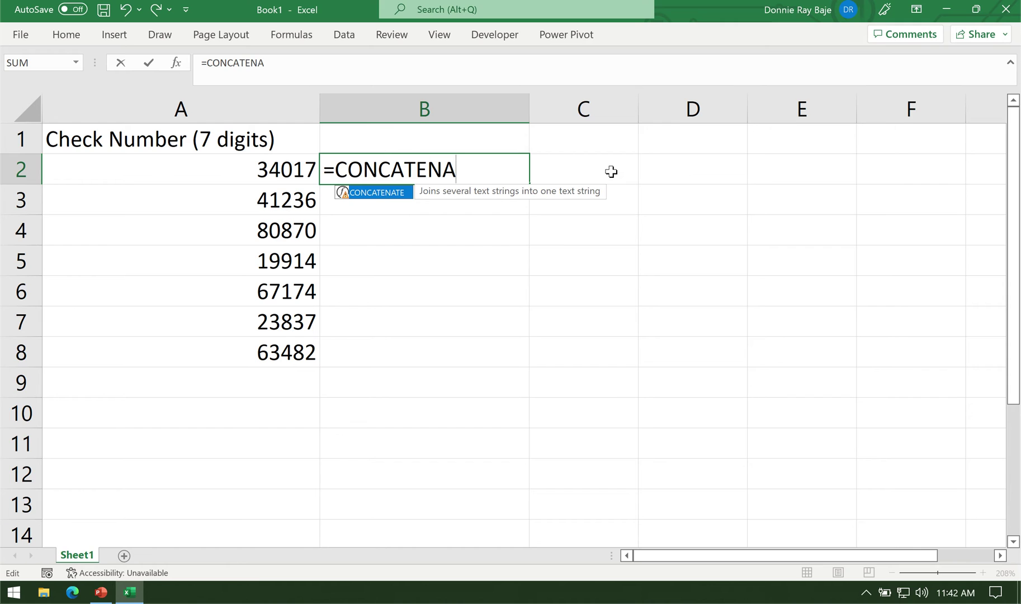
{"action": "type", "text": "TE("}
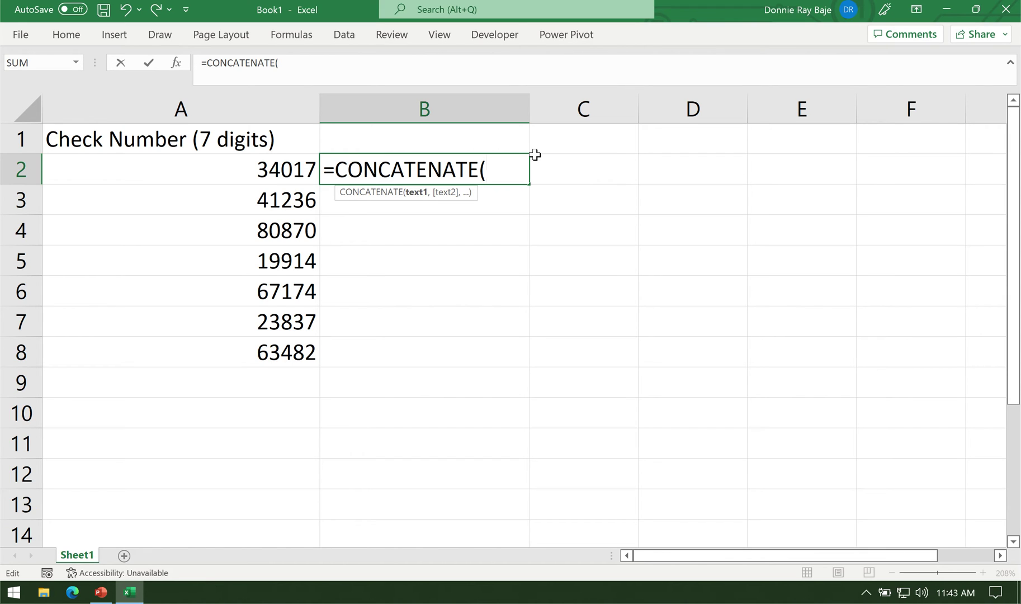
{"action": "type", "text": "\"00\""}
{"action": "type", "text": ","}
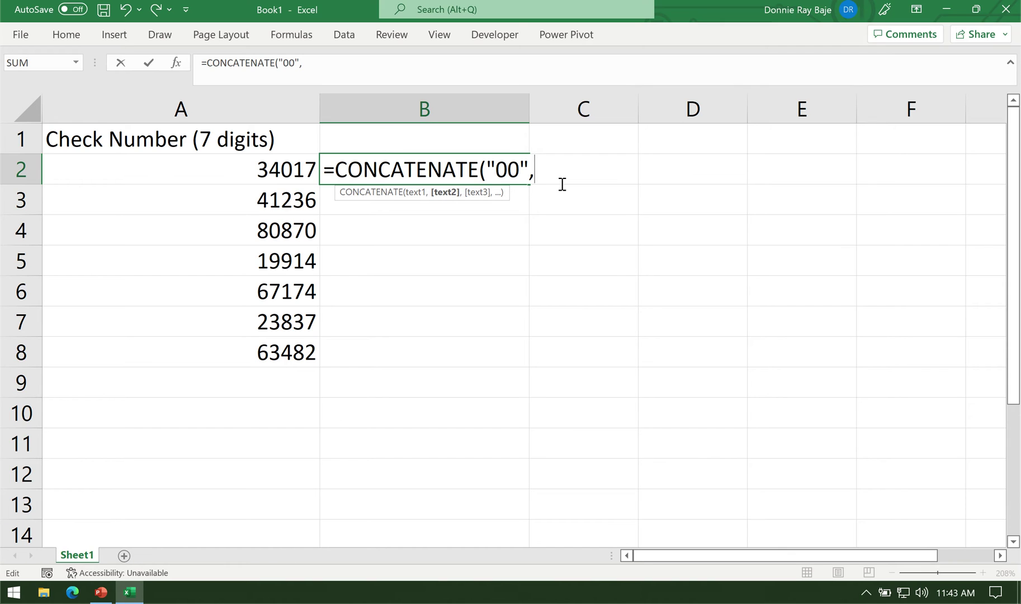
{"action": "left_click", "coordinate": [202, 167]}
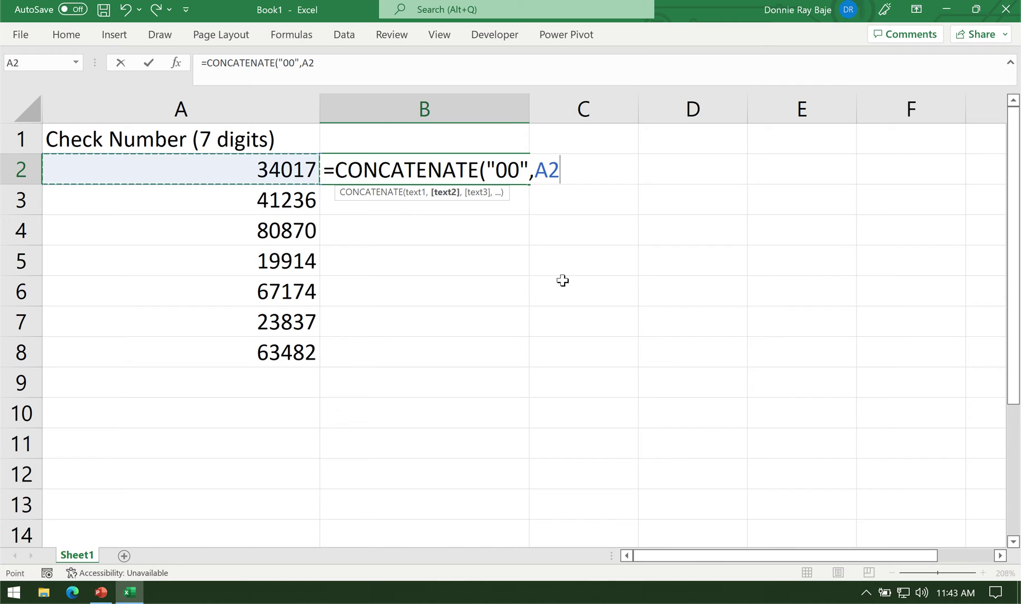
{"action": "left_click", "coordinate": [487, 165]}
{"action": "left_click_drag", "start_coordinate": [487, 165], "coordinate": [530, 173]}
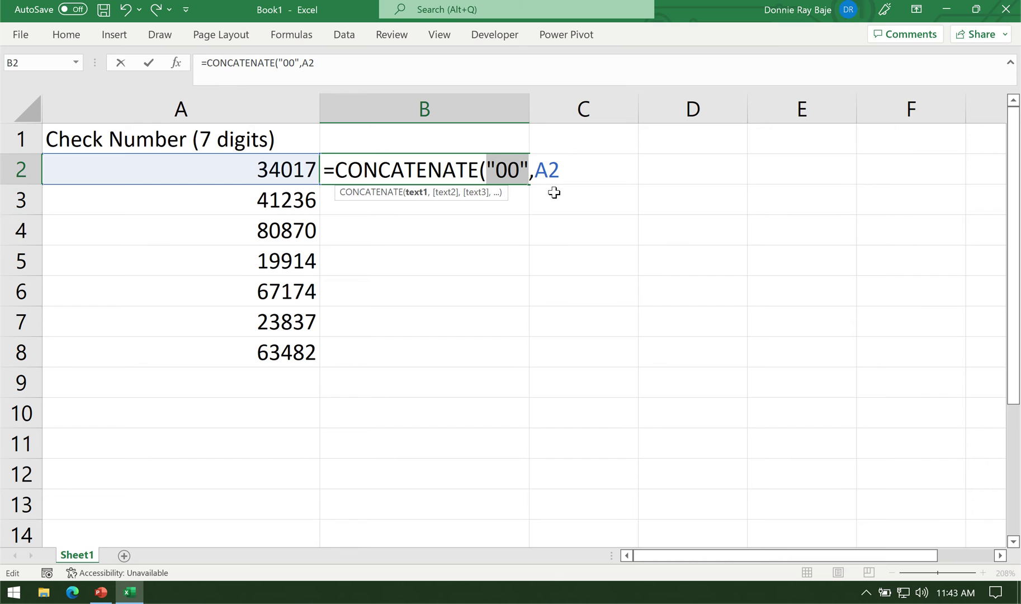
{"action": "left_click", "coordinate": [592, 180]}
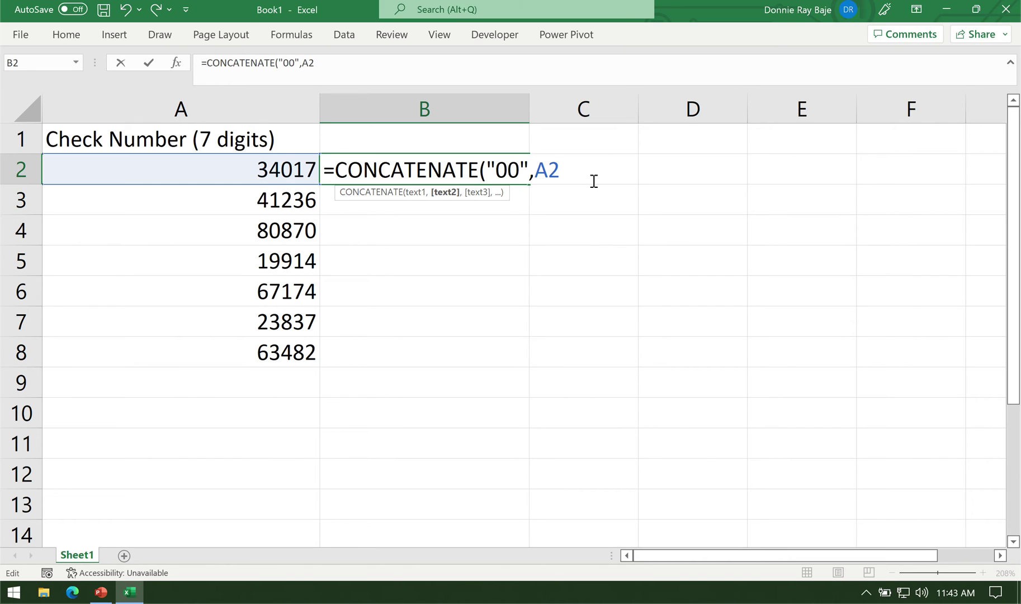
{"action": "type", "text": ")"}
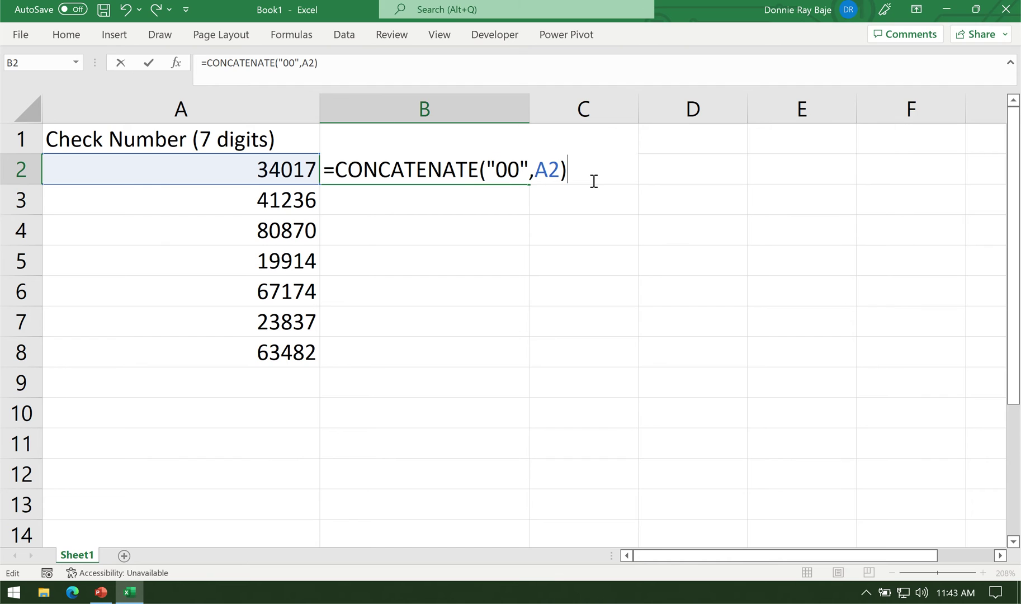
{"action": "key", "text": "Return"}
Fill the B2 formula down through B8 and review the padded results.
{"action": "left_click", "coordinate": [523, 173]}
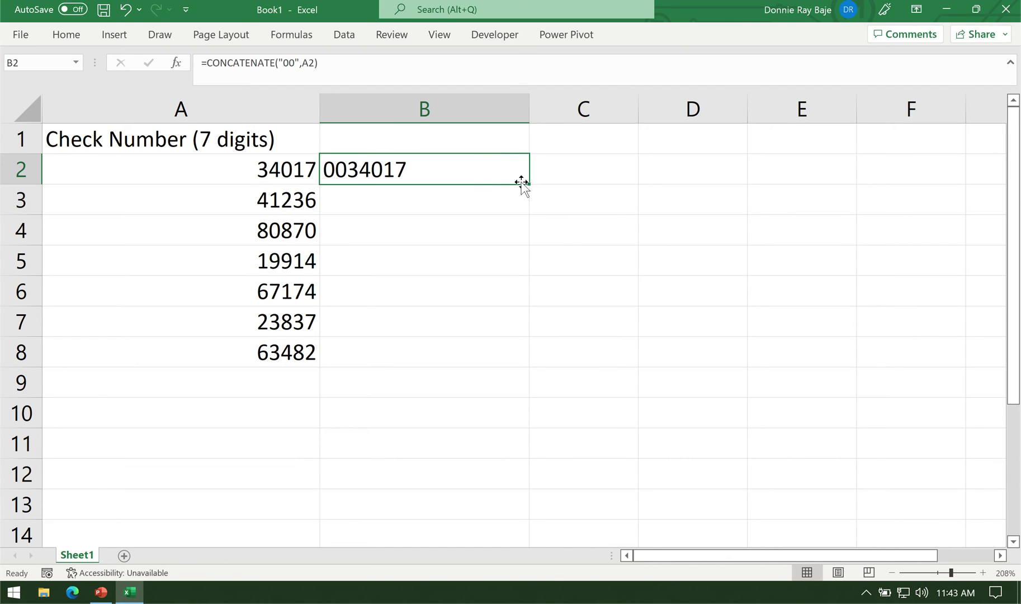
{"action": "double_click", "coordinate": [529, 182]}
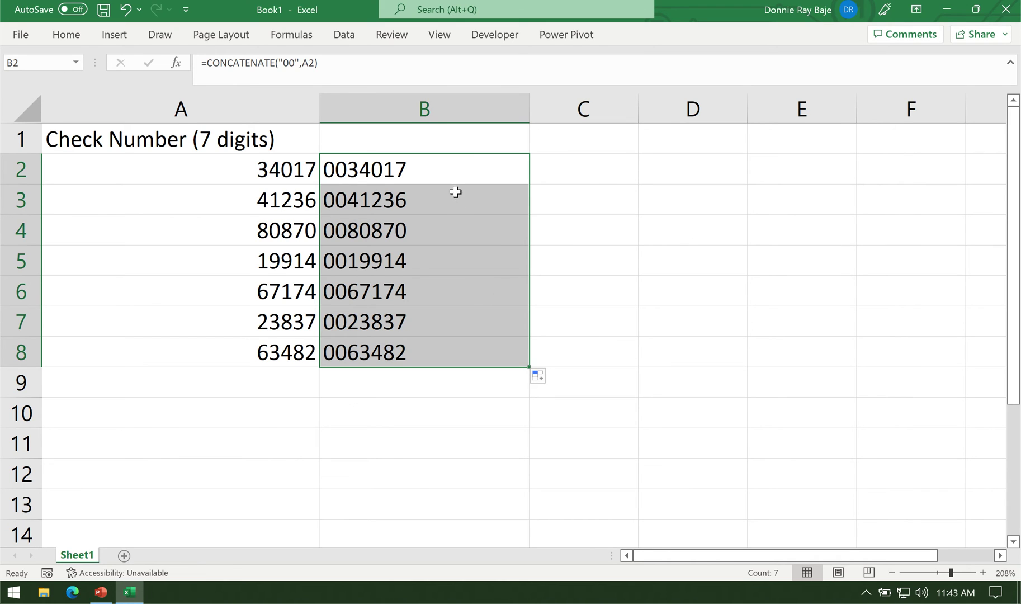
{"action": "double_click", "coordinate": [457, 169]}
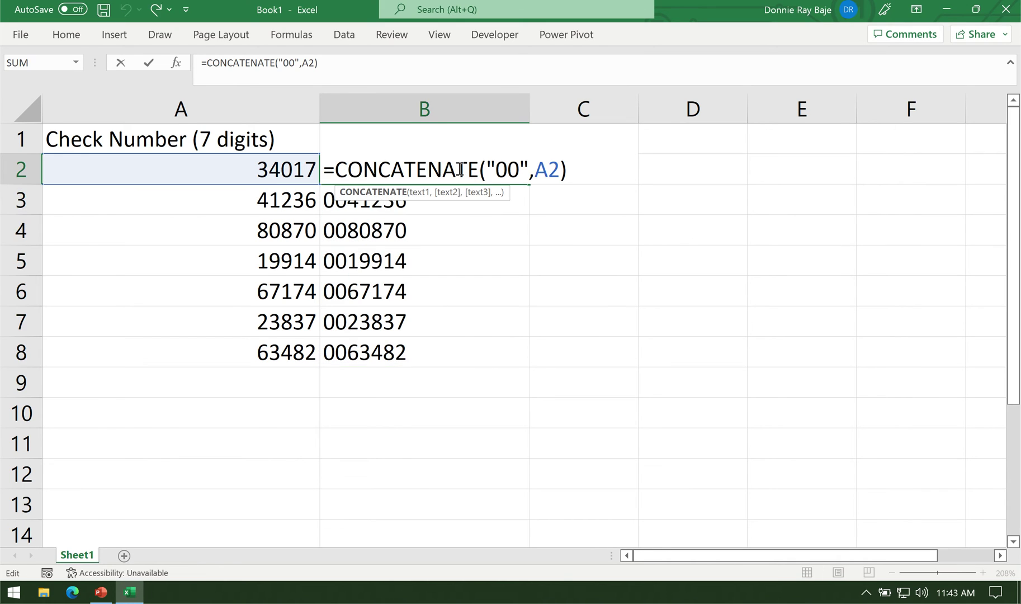
{"action": "key", "text": "Return"}
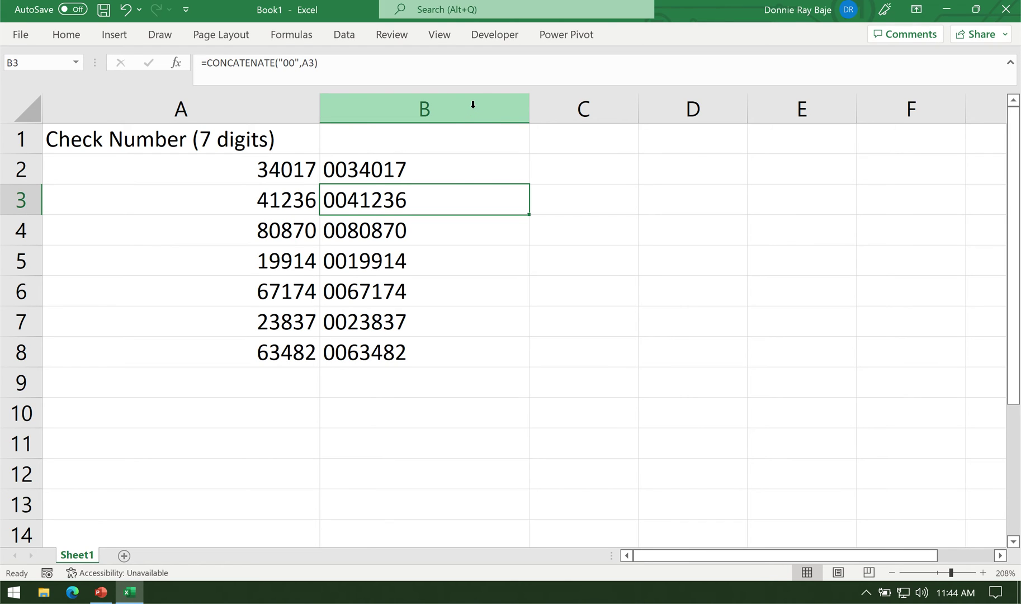
{"action": "left_click", "coordinate": [473, 105]}
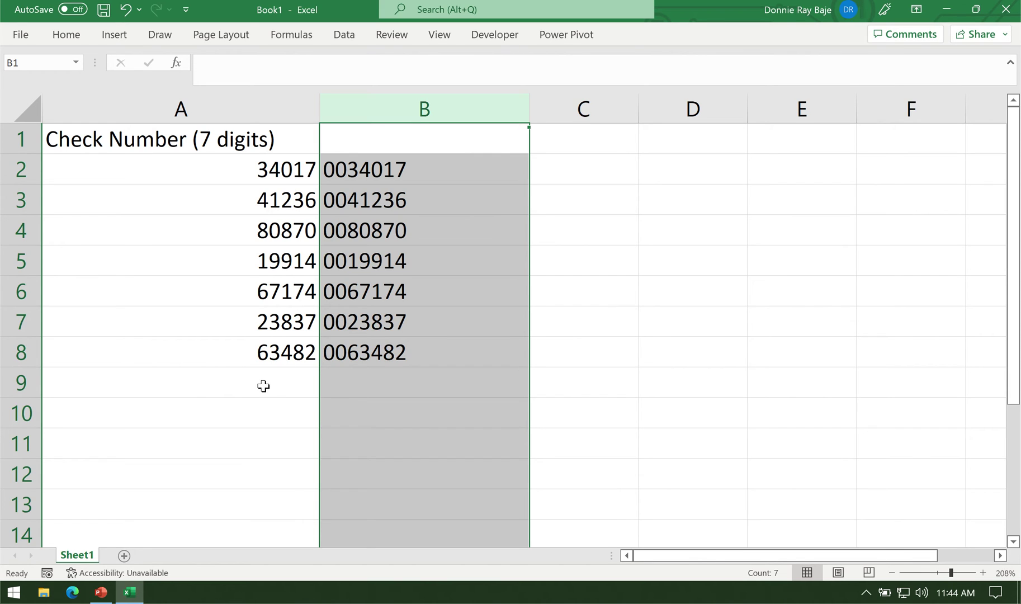
{"action": "left_click", "coordinate": [279, 301]}
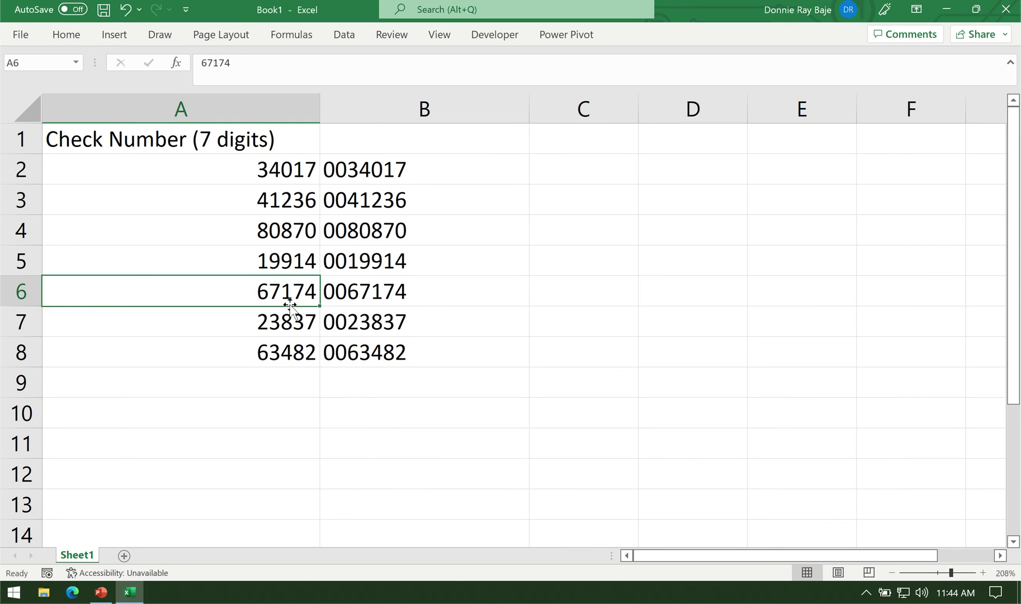
Replace A6 with 8734 and check B6's formula now returns six-digit 008734.
{"action": "type", "text": "8734"}
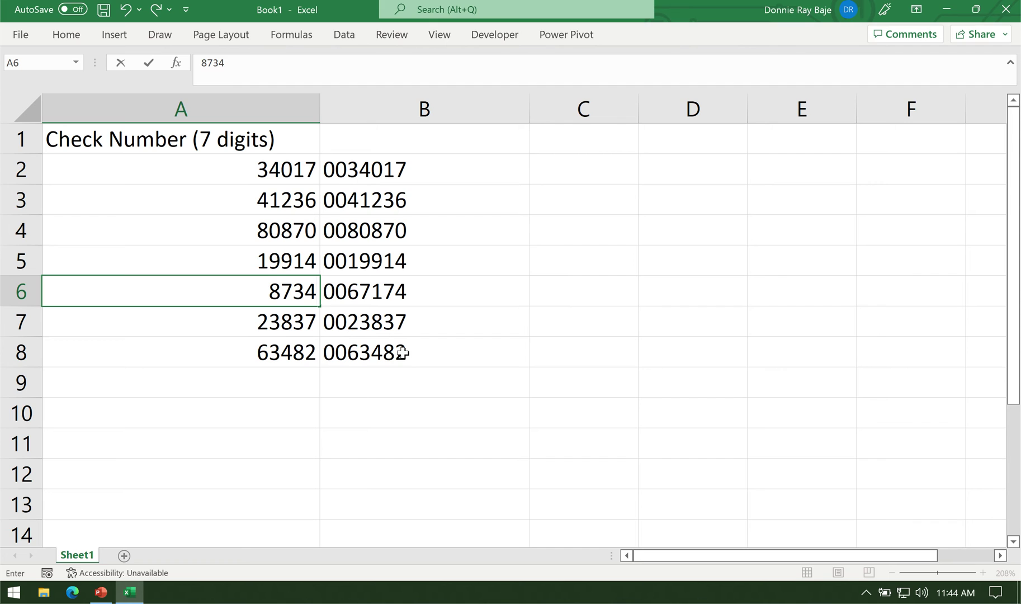
{"action": "left_click", "coordinate": [286, 406]}
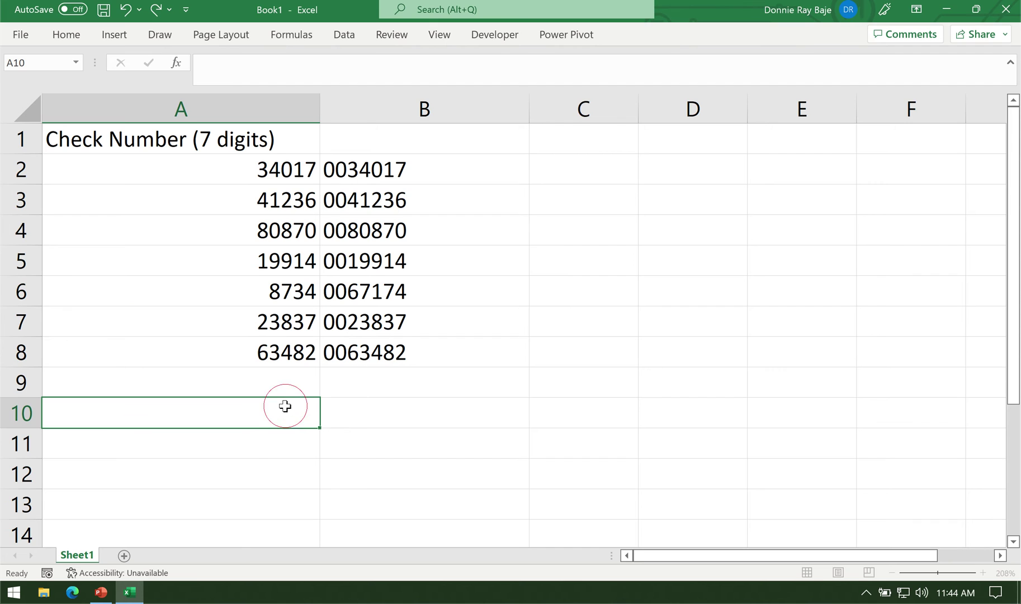
{"action": "left_click", "coordinate": [432, 163]}
{"action": "left_click", "coordinate": [407, 285]}
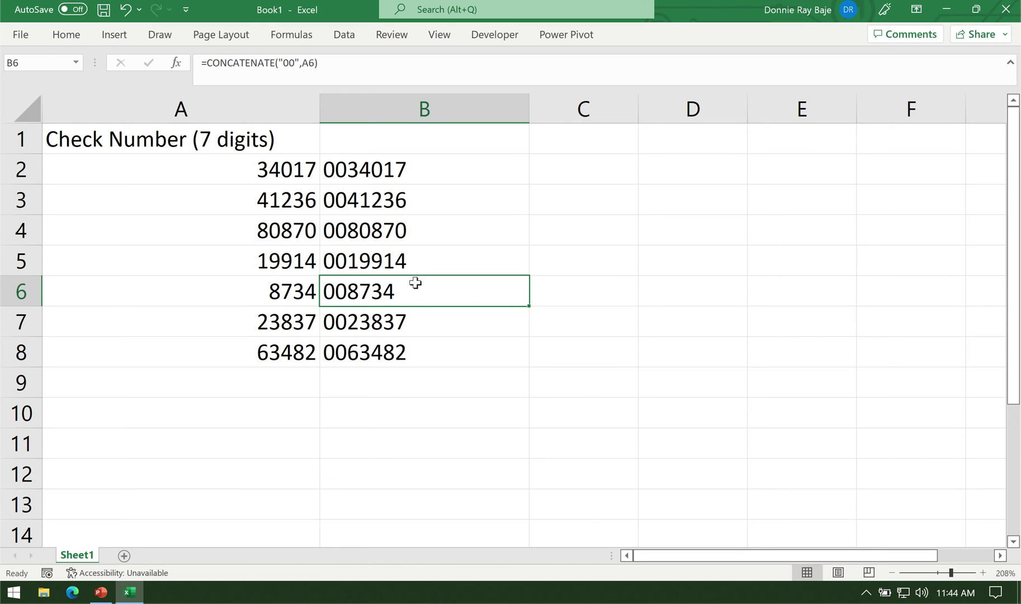
{"action": "double_click", "coordinate": [257, 293]}
{"action": "type", "text": "6"}
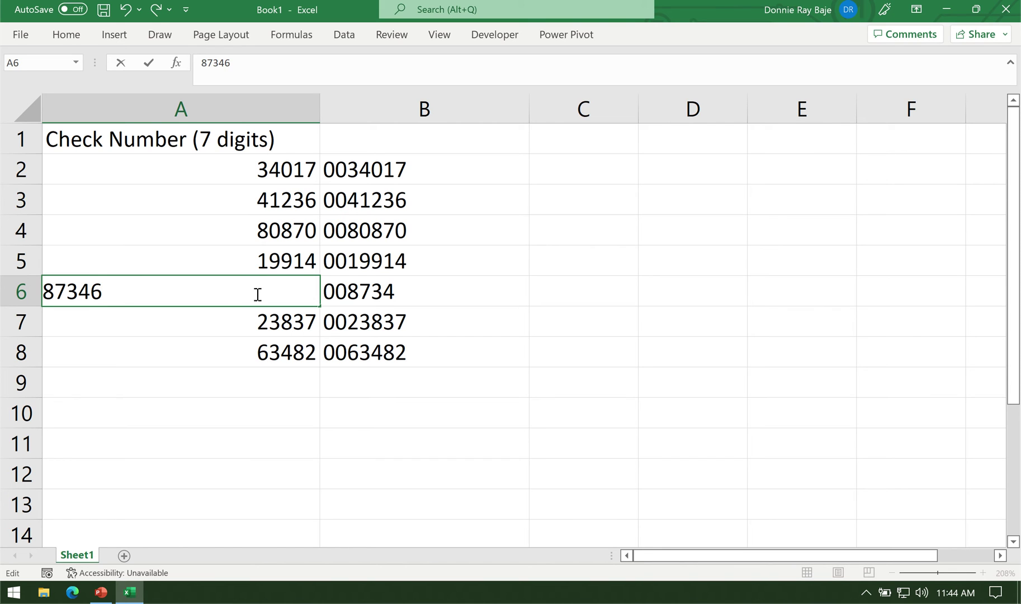
{"action": "key", "text": "BackSpace"}
{"action": "key", "text": "Return"}
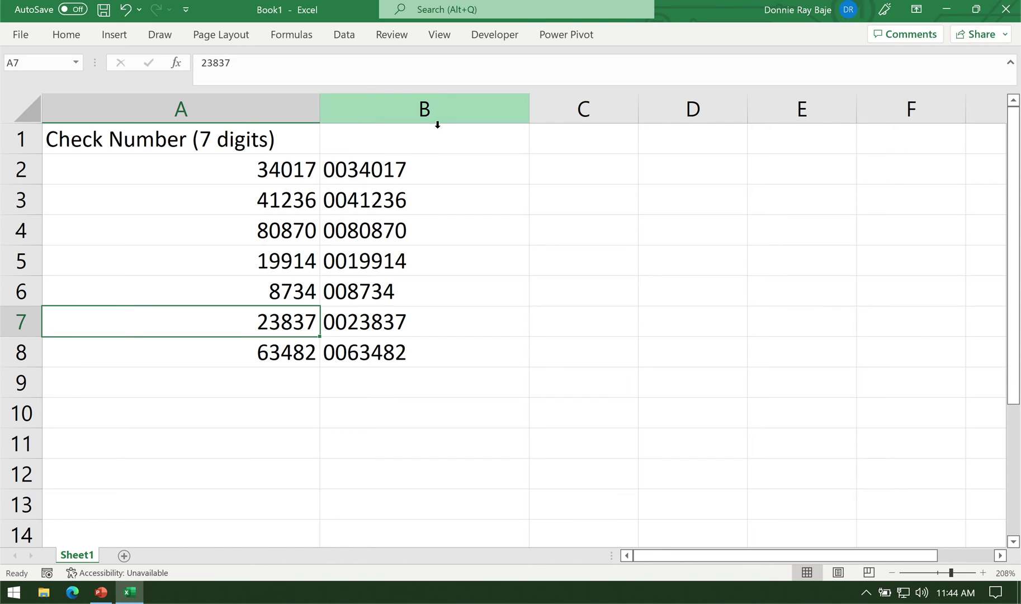
Clear the padded formula results from column B, then briefly visit PowerPoint.
{"action": "left_click", "coordinate": [425, 111]}
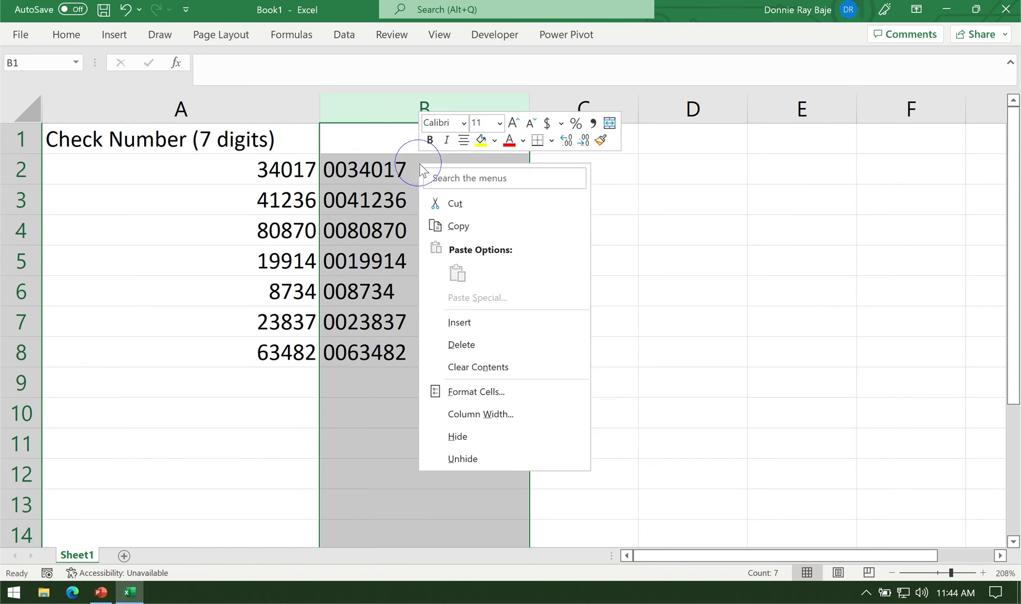
{"action": "left_click", "coordinate": [476, 365]}
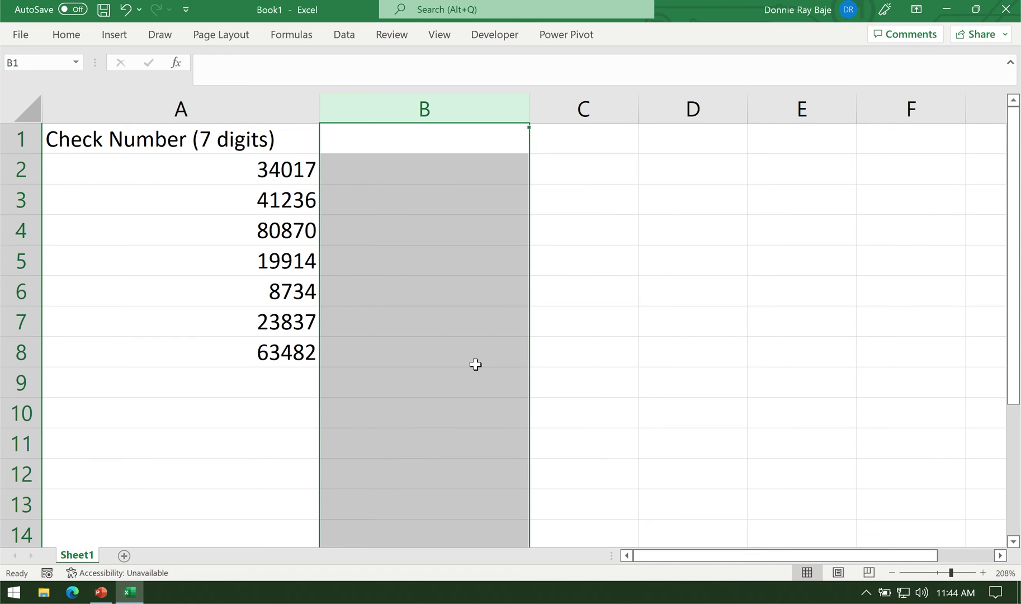
{"action": "left_click", "coordinate": [476, 363]}
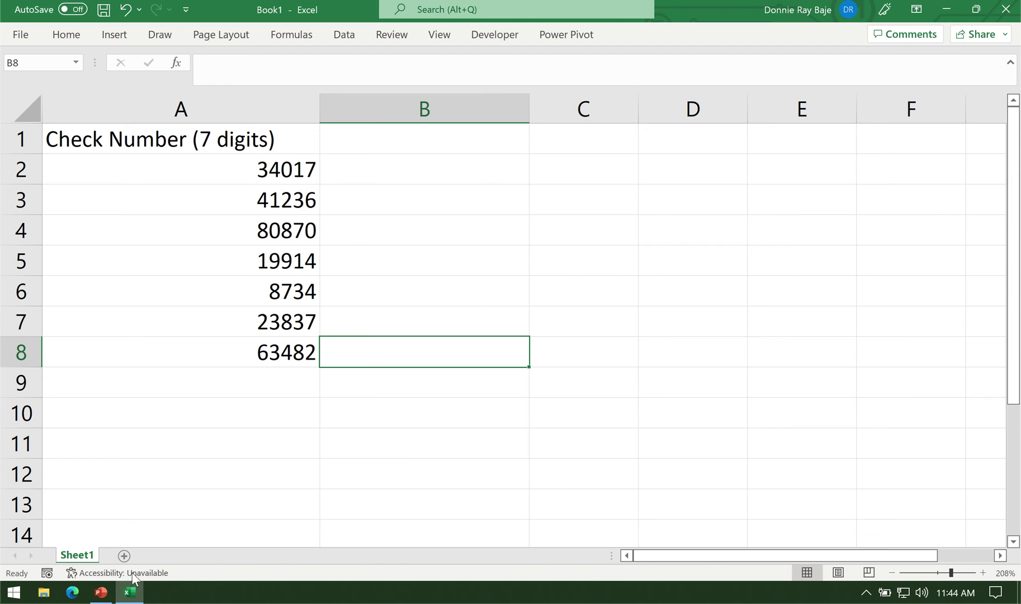
{"action": "left_click", "coordinate": [115, 592]}
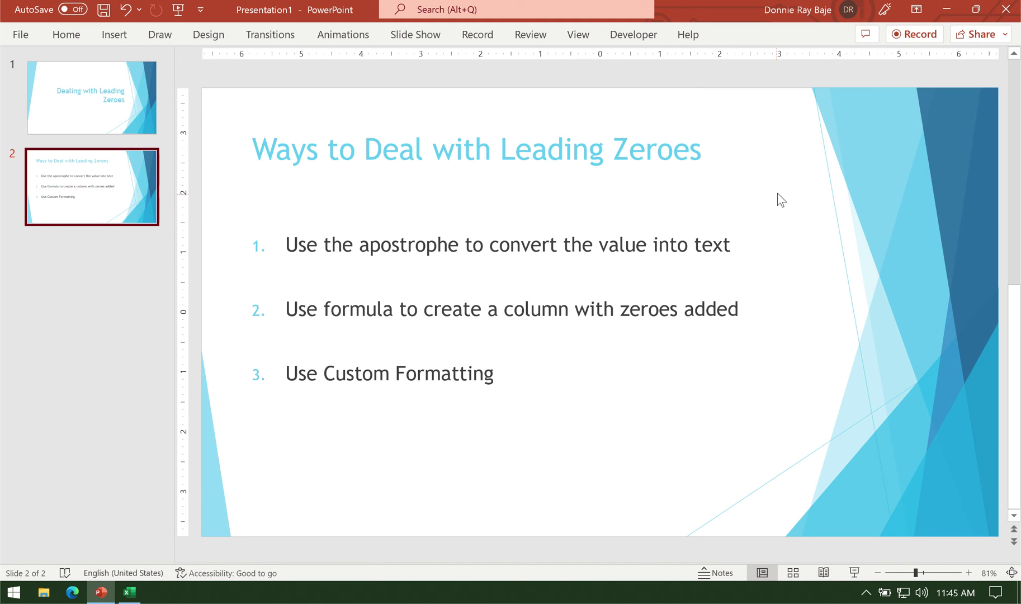
{"action": "left_click", "coordinate": [946, 9]}
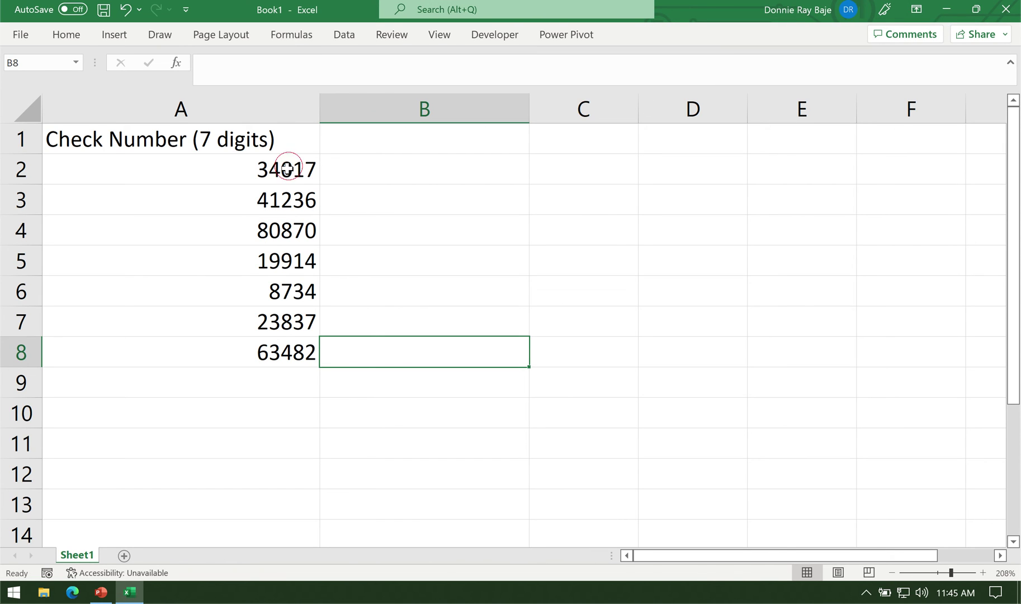
Open Format Cells for A2:A8 and move the dialog aside to keep column A visible.
{"action": "left_click_drag", "start_coordinate": [288, 169], "coordinate": [273, 342]}
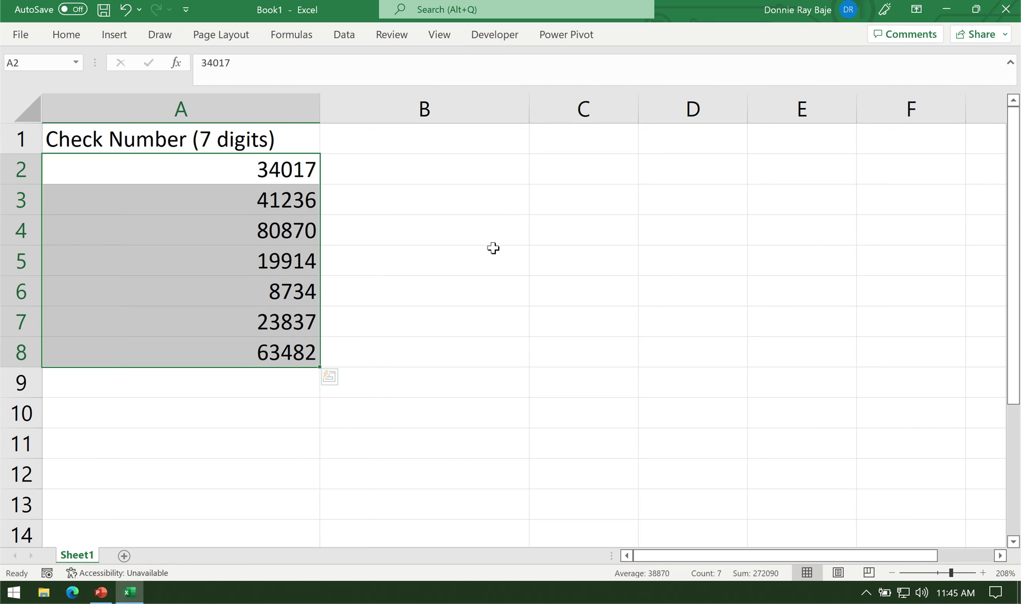
{"action": "right_click", "coordinate": [242, 205]}
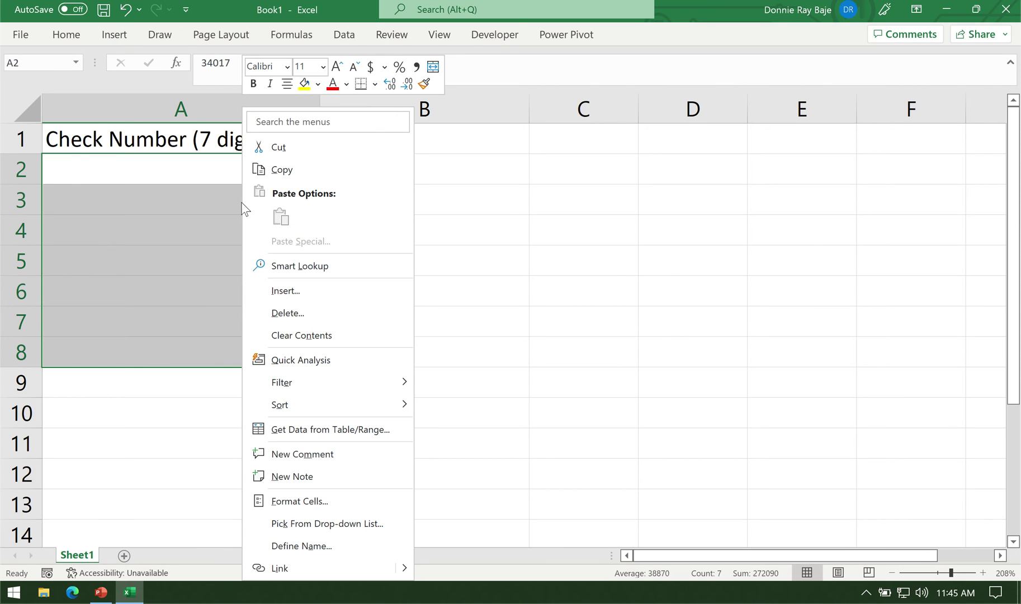
{"action": "left_click", "coordinate": [309, 503]}
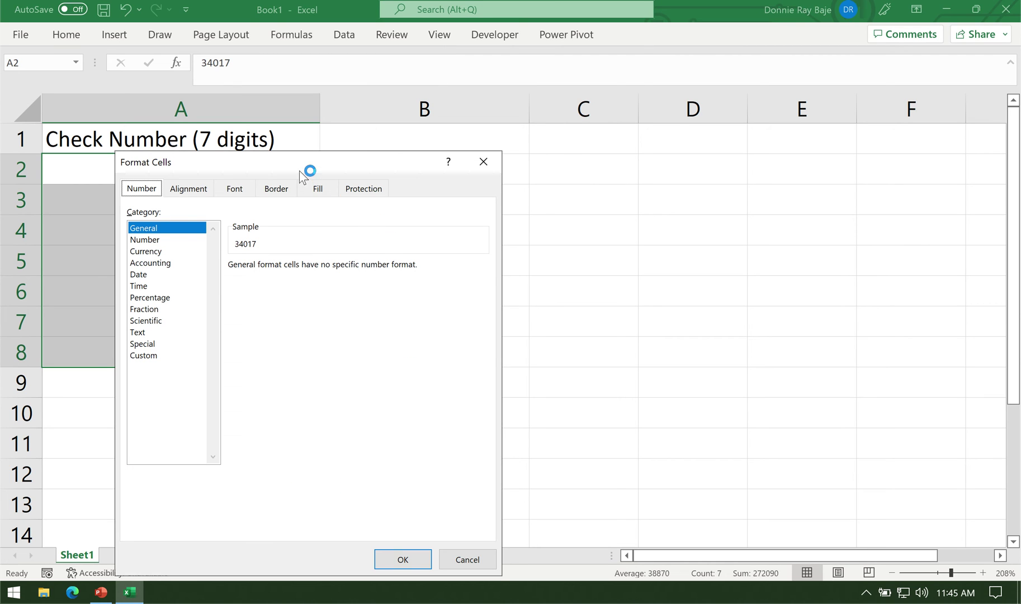
{"action": "left_click_drag", "start_coordinate": [299, 171], "coordinate": [506, 100]}
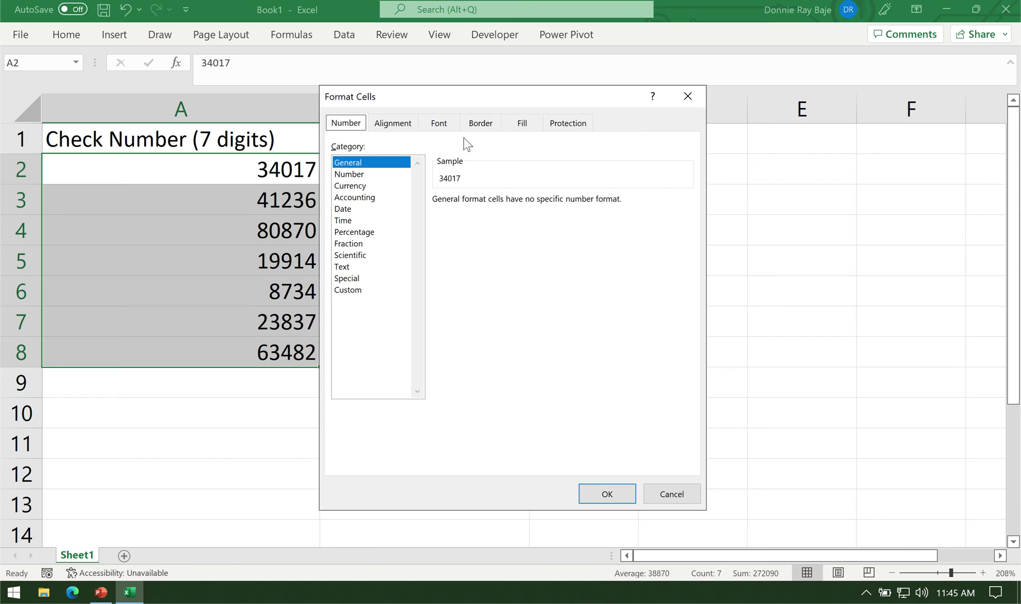
Give A2:A8 the custom format 0000000 so the check numbers read 0034017 through 0063482.
{"action": "left_click", "coordinate": [348, 291]}
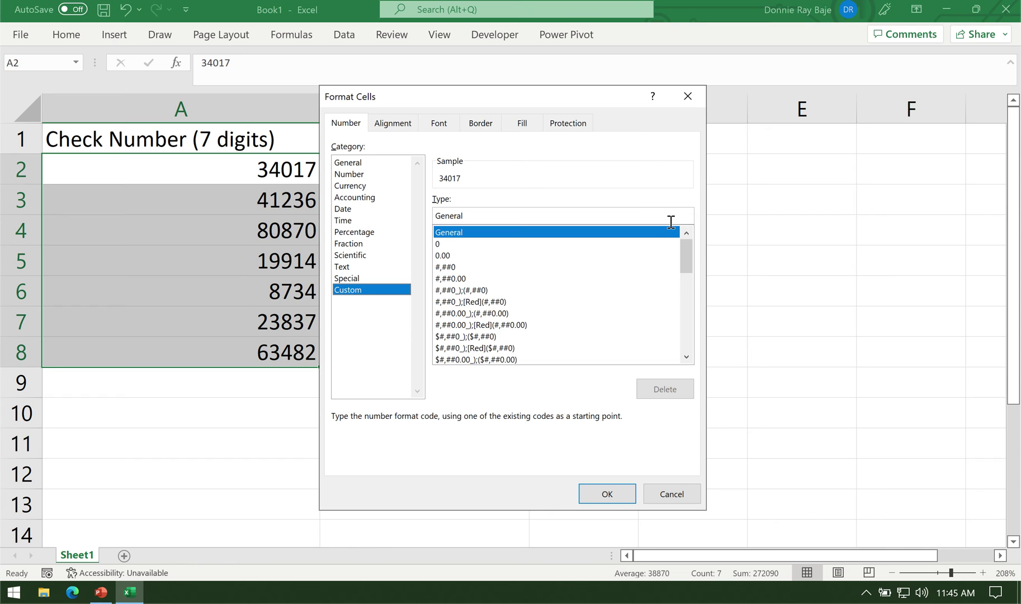
{"action": "mouse_move", "coordinate": [685, 256]}
{"action": "left_mouse_down"}
{"action": "mouse_move", "coordinate": [683, 280]}
{"action": "mouse_move", "coordinate": [684, 258]}
{"action": "left_mouse_up"}
{"action": "left_click", "coordinate": [479, 233]}
{"action": "double_click", "coordinate": [496, 215]}
{"action": "key", "text": "BackSpace"}
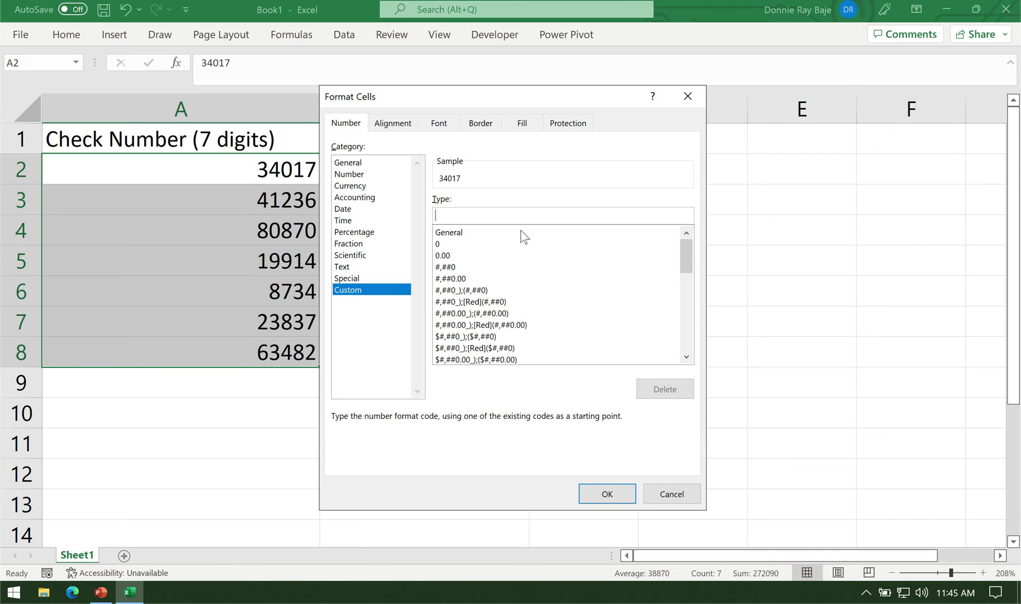
{"action": "type", "text": "0000000"}
{"action": "left_click", "coordinate": [609, 494]}
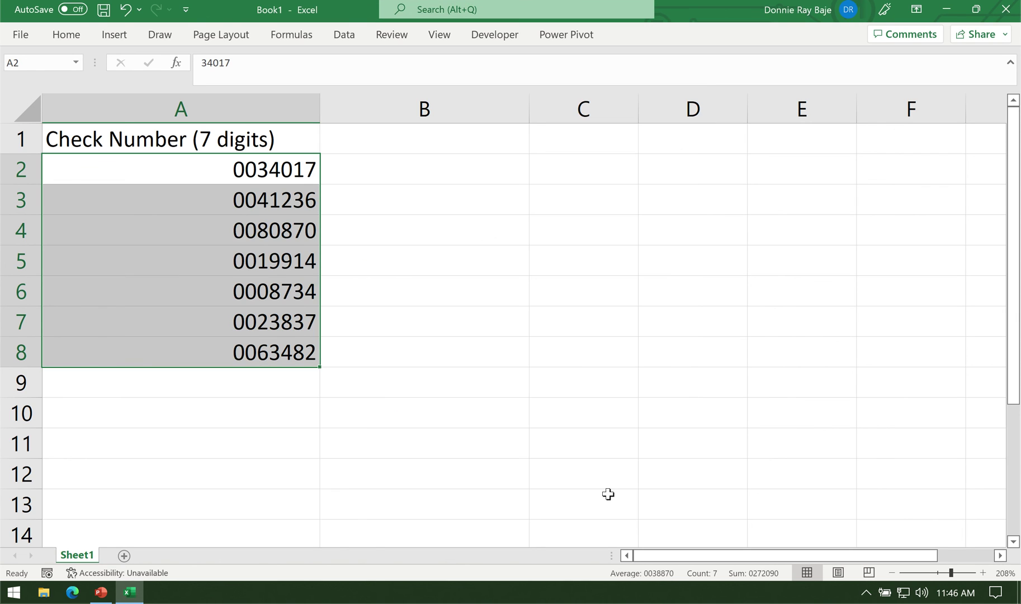
Inspect A6's underlying value and select A2:A8 to see their total.
{"action": "left_click", "coordinate": [438, 335]}
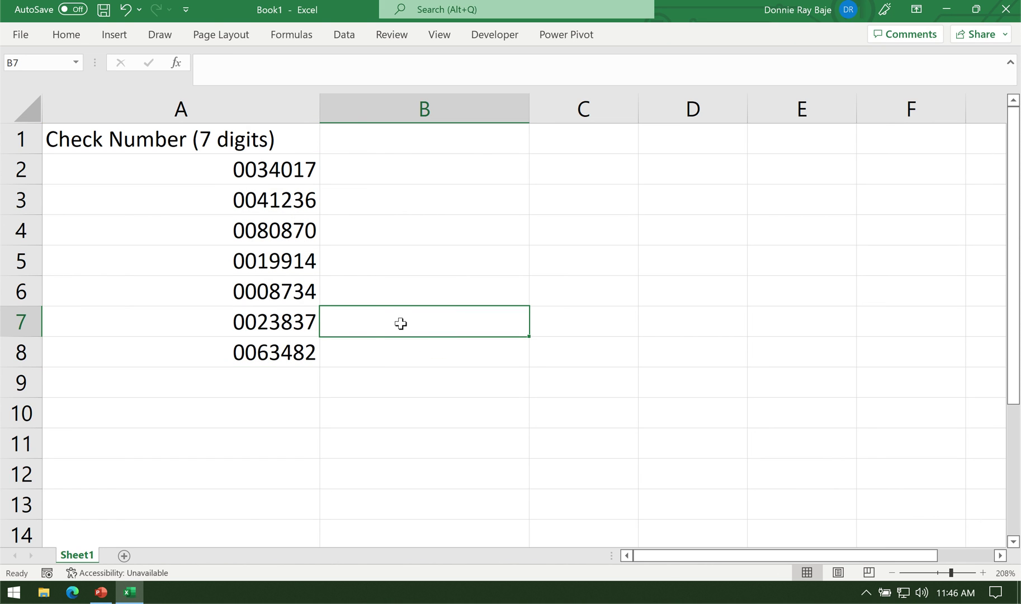
{"action": "left_click", "coordinate": [301, 288]}
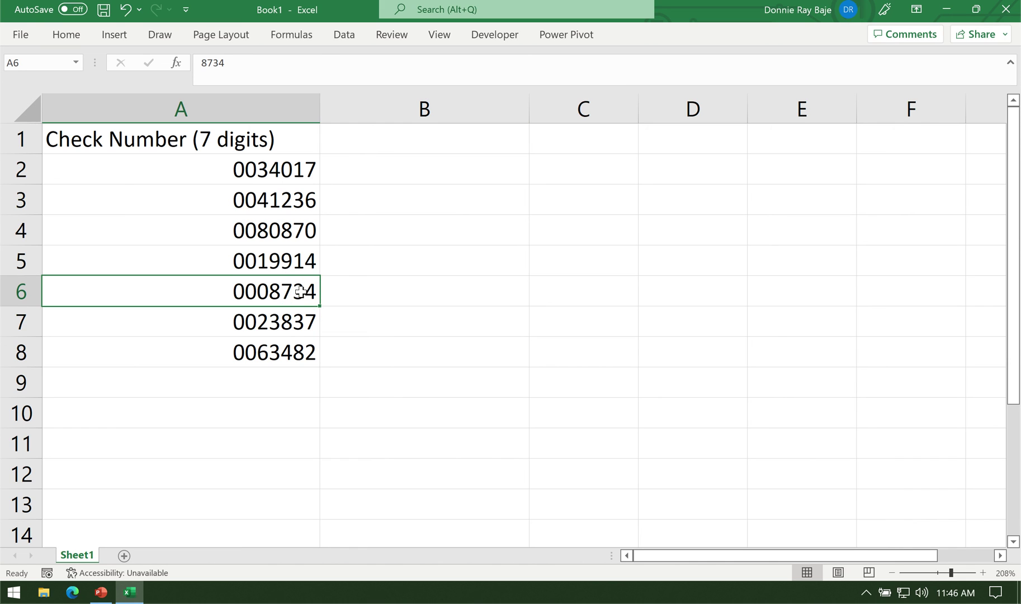
{"action": "left_click", "coordinate": [354, 319]}
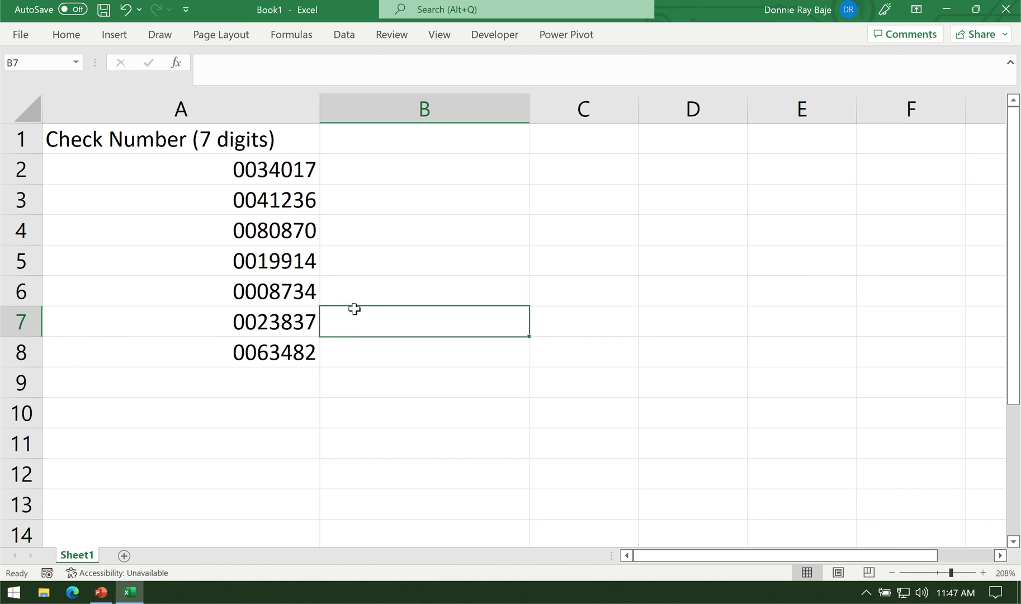
{"action": "left_click_drag", "start_coordinate": [290, 176], "coordinate": [280, 351]}
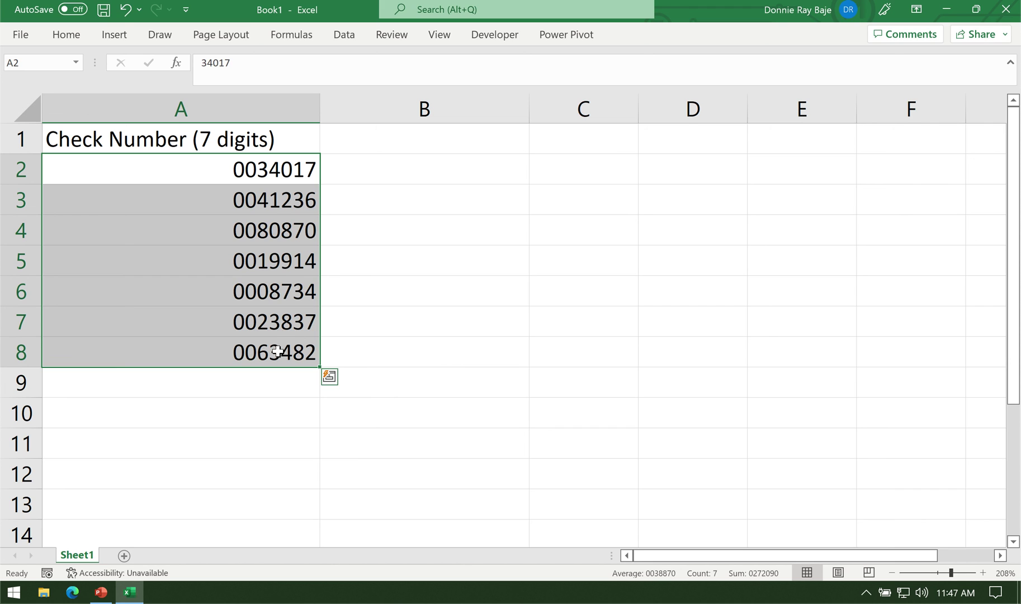
{"action": "left_click_drag", "start_coordinate": [251, 170], "coordinate": [246, 353]}
Test a =SUM(A2:A8) total in A9, undo it, then show the PowerPoint leading-zeroes slide.
{"action": "left_click", "coordinate": [276, 384]}
{"action": "type", "text": "=SUM("}
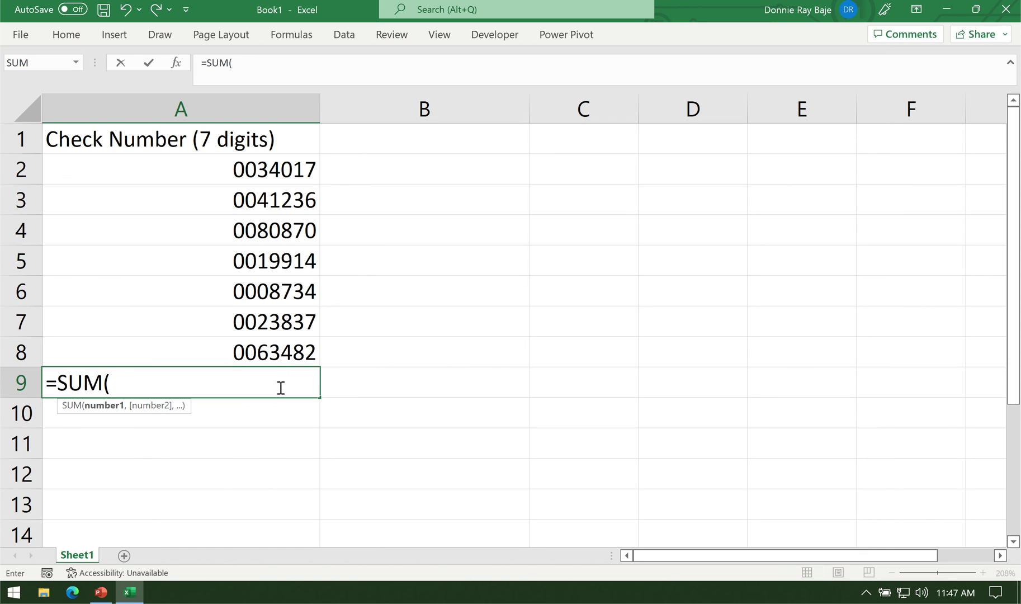
{"action": "left_click_drag", "start_coordinate": [296, 178], "coordinate": [275, 363]}
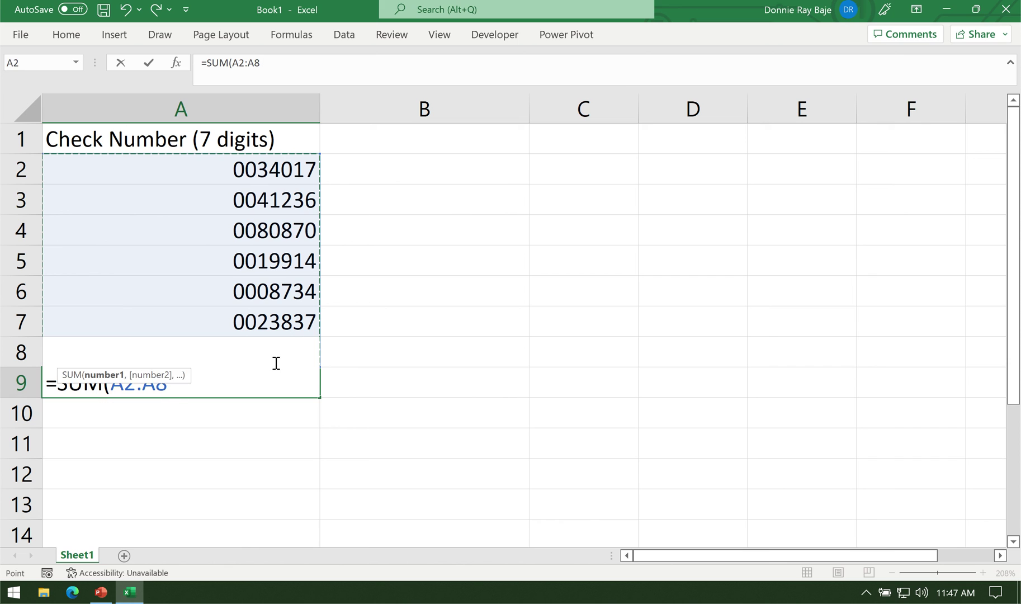
{"action": "key", "text": "Return"}
{"action": "left_click", "coordinate": [265, 385]}
{"action": "key", "text": "ctrl+z"}
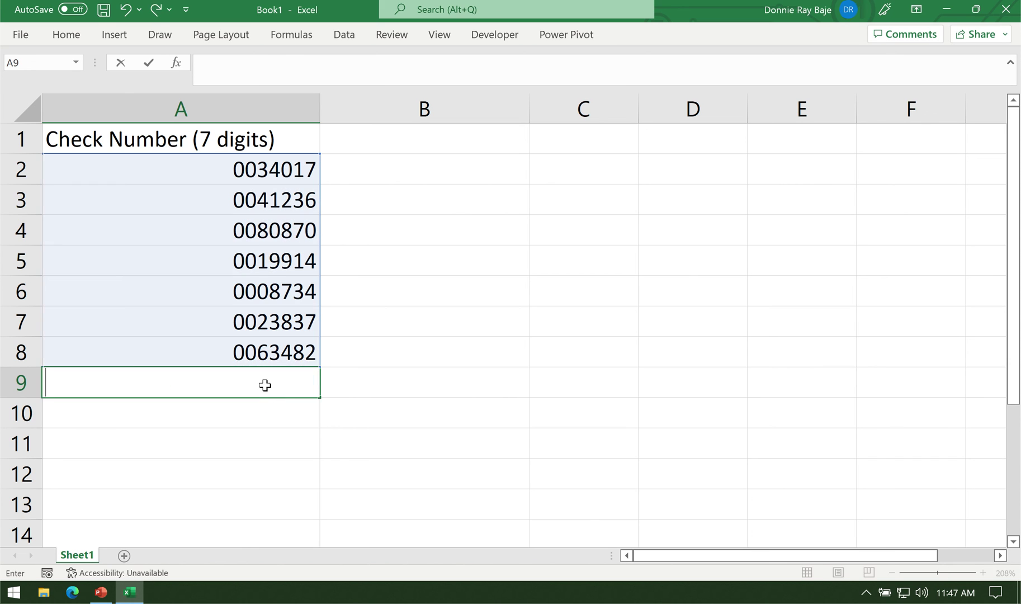
{"action": "left_click", "coordinate": [334, 267]}
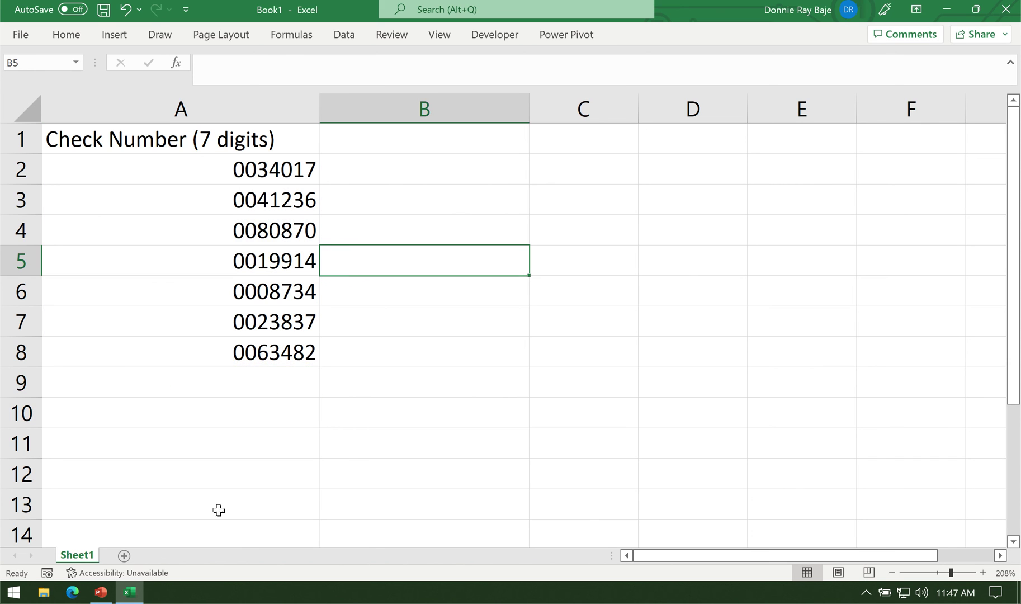
{"action": "left_click", "coordinate": [109, 597]}
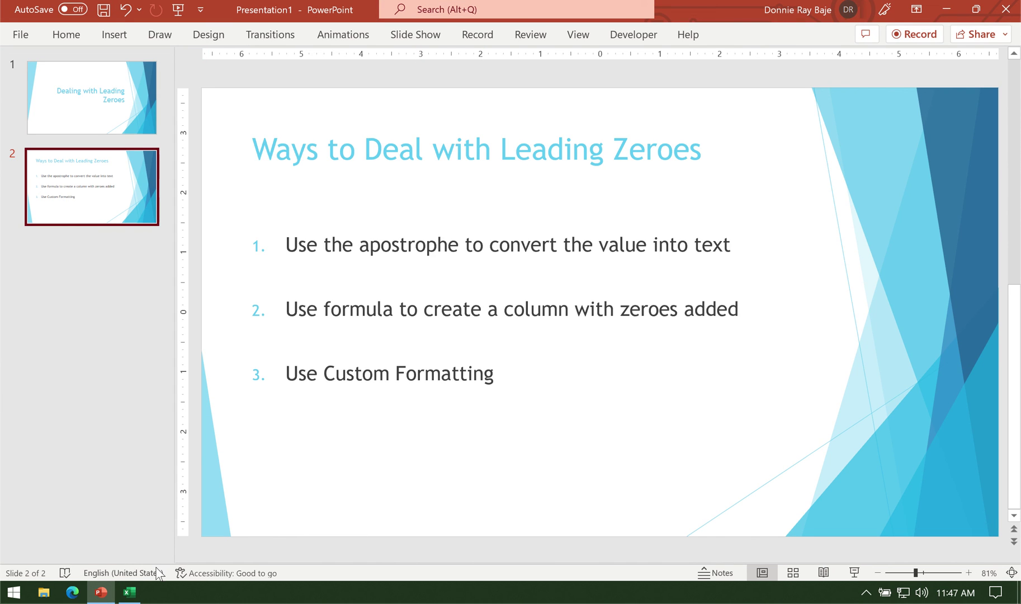
Bring Excel's Book1 with the seven-digit check numbers back in front of PowerPoint.
{"action": "left_click", "coordinate": [130, 593]}
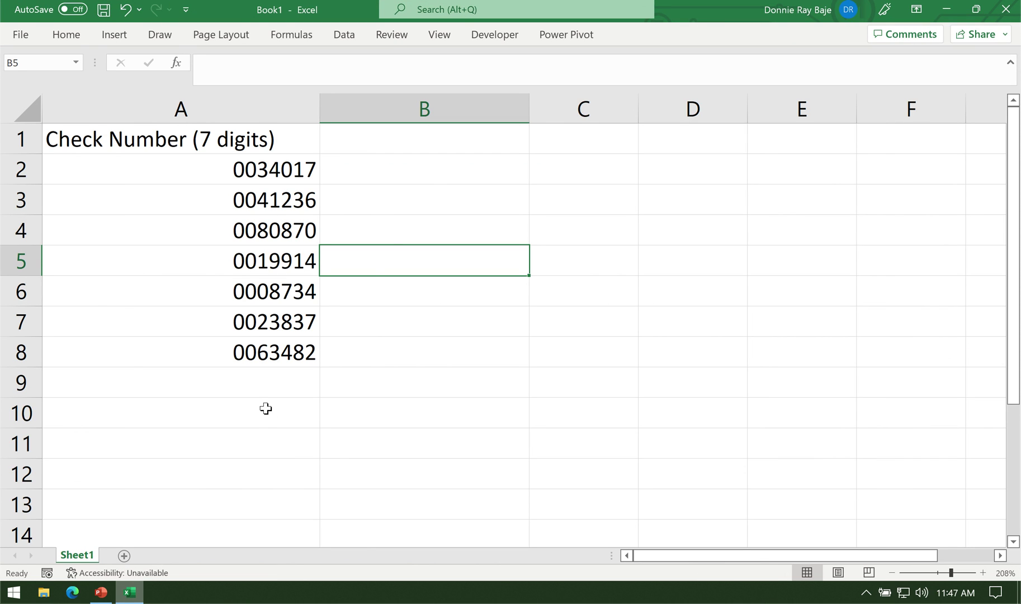